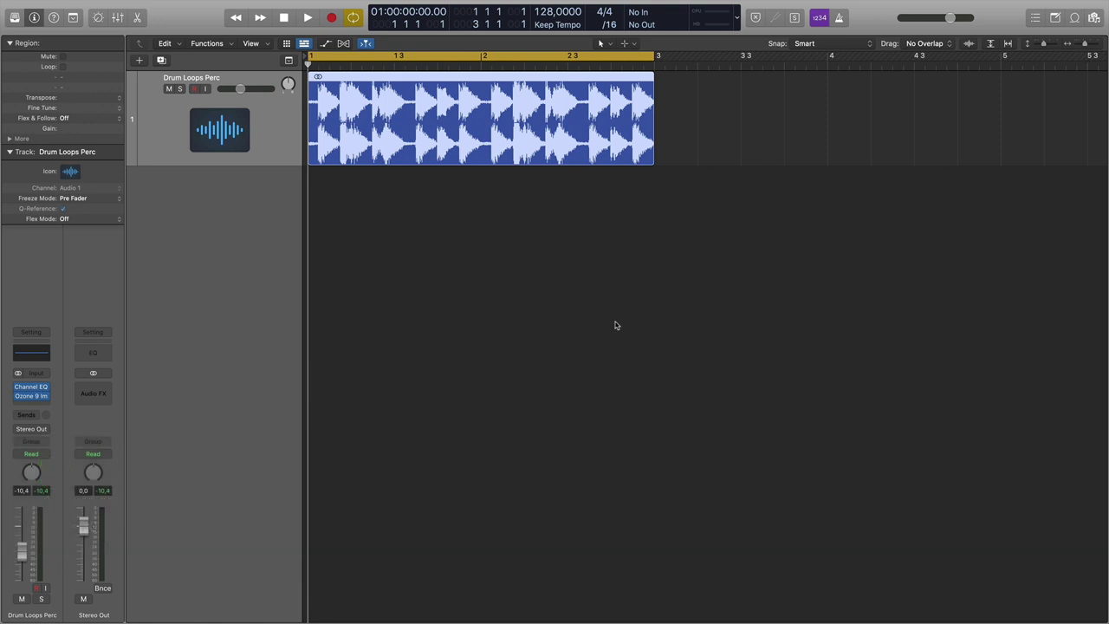
# - Play the Drum Loops Perc region to hear the loop and return the playhead to the start
pyautogui.press('super+Right')
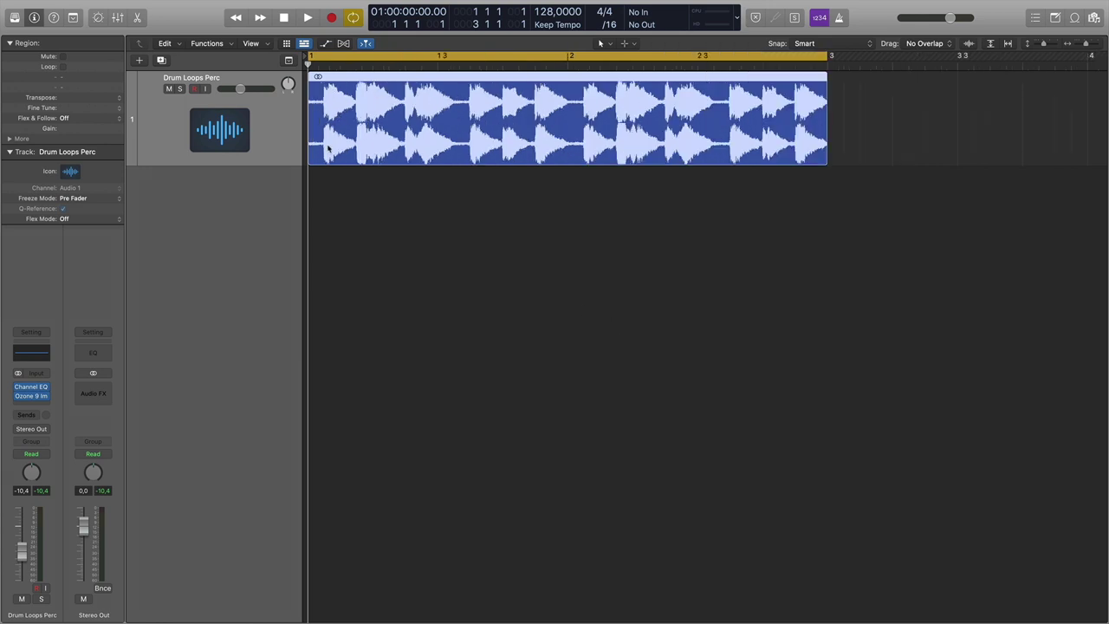
pyautogui.press('space')
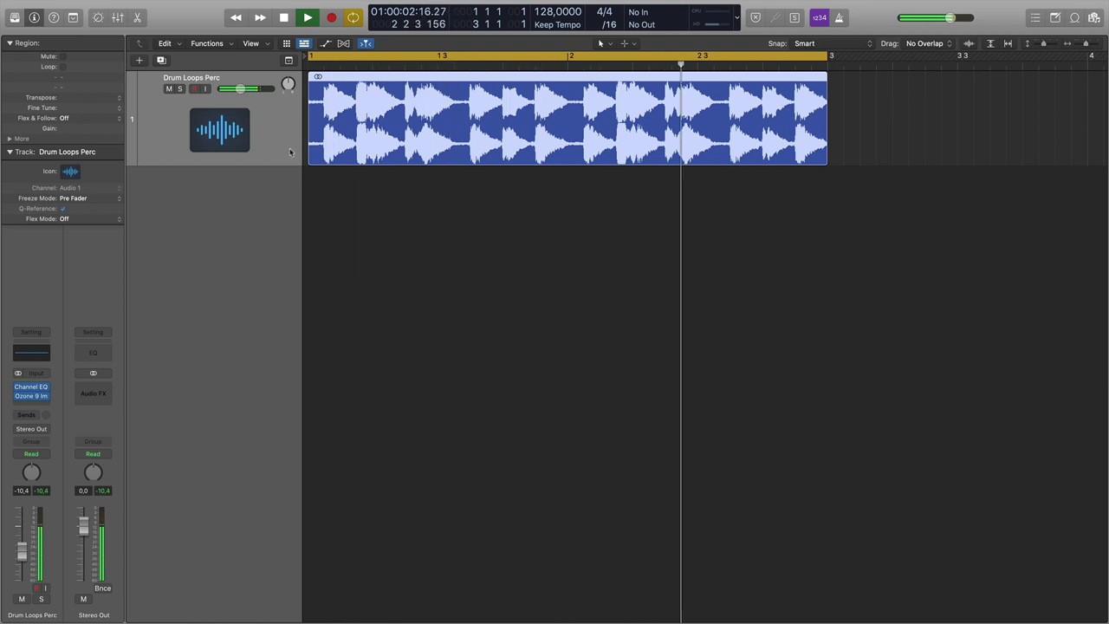
pyautogui.press('space')
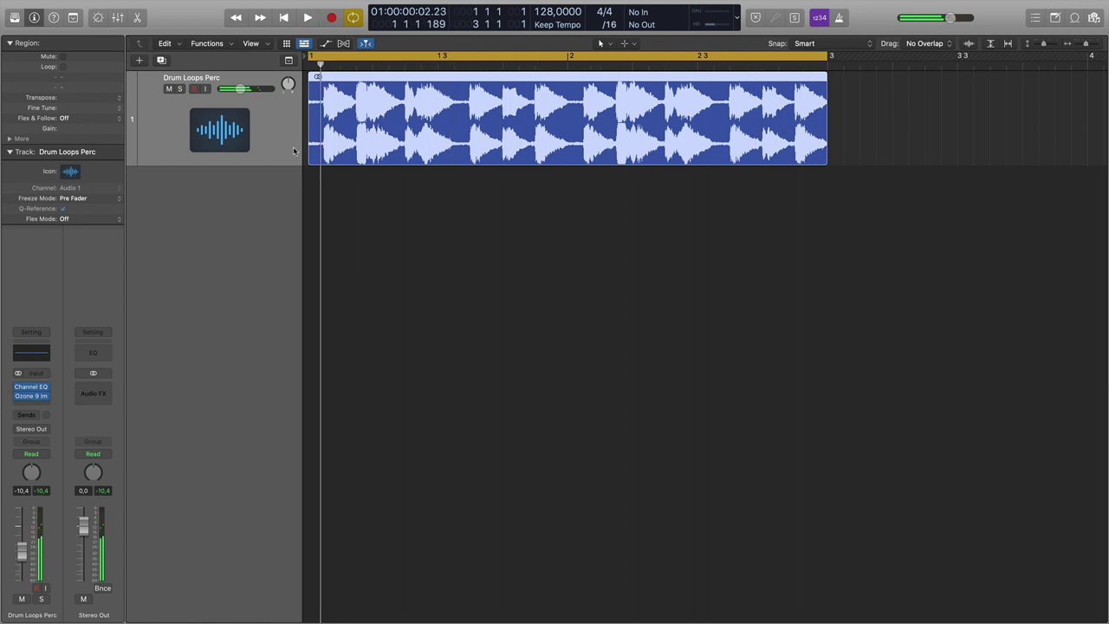
pyautogui.press('Return')
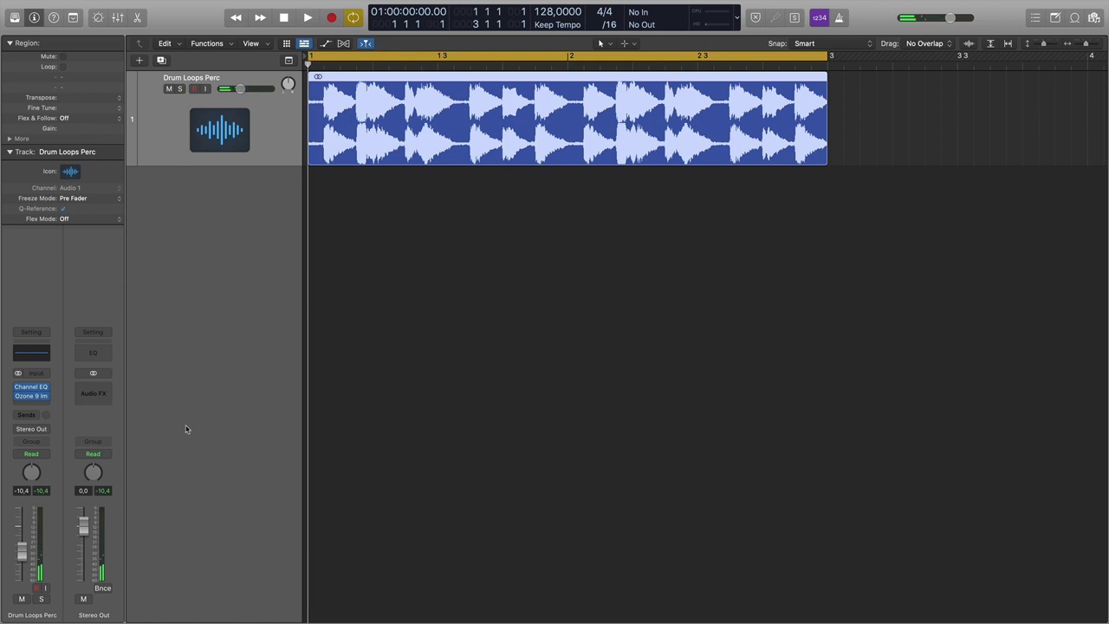
# - Insert a stereo MultiMeter after the Ozone 9 Imager on the Drum Loops Perc track and place its window below the region
pyautogui.moveTo(35, 399)
pyautogui.click(35, 397)
pyautogui.moveTo(73, 553)
pyautogui.moveTo(131, 587)
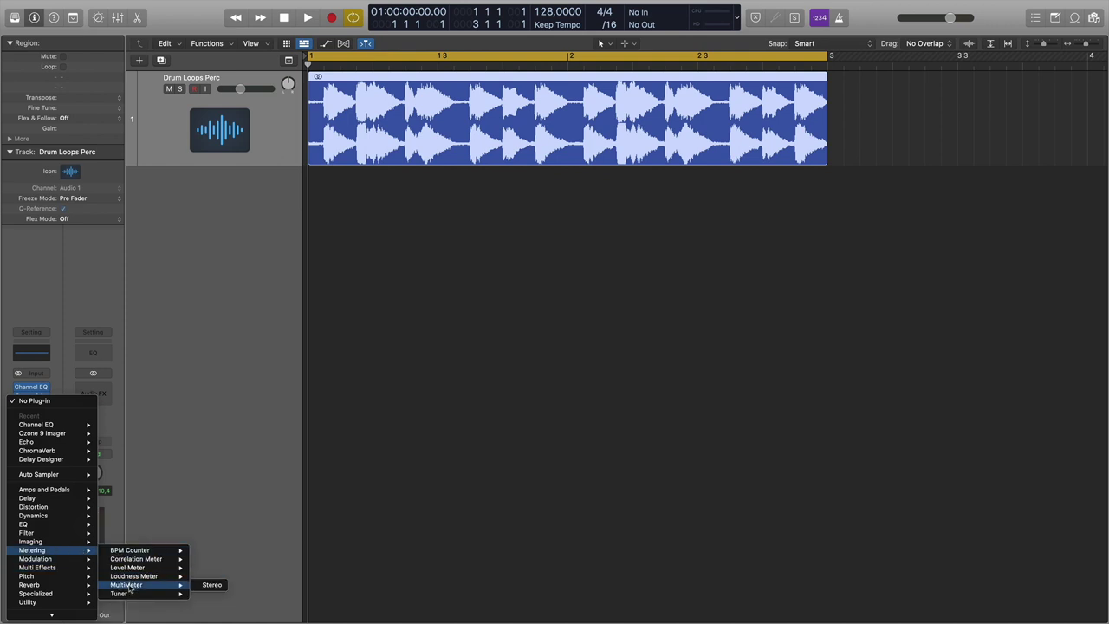
pyautogui.click(212, 585)
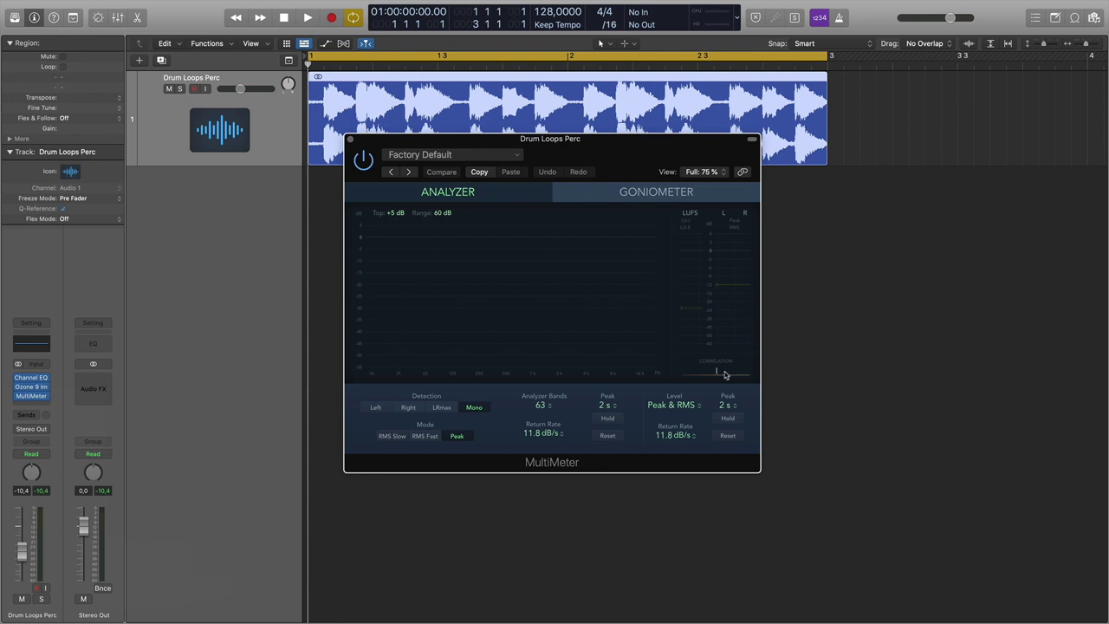
pyautogui.moveTo(564, 142); pyautogui.dragTo(545, 196)
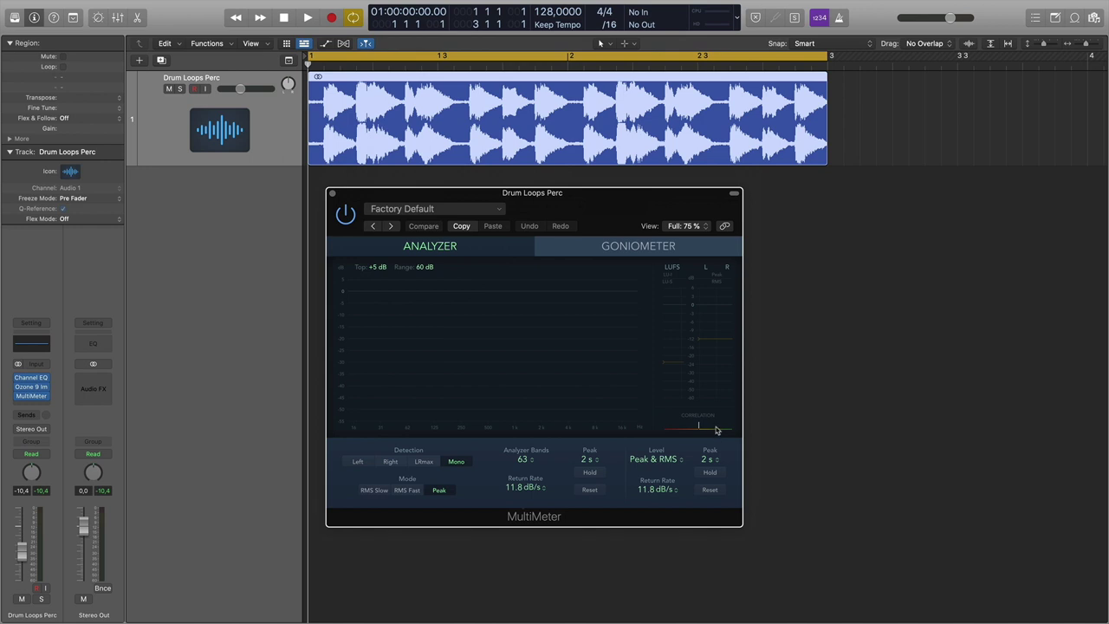
# - Play the loop to examine the MultiMeter's correlation meter, and close the MultiMeter
pyautogui.press('space')
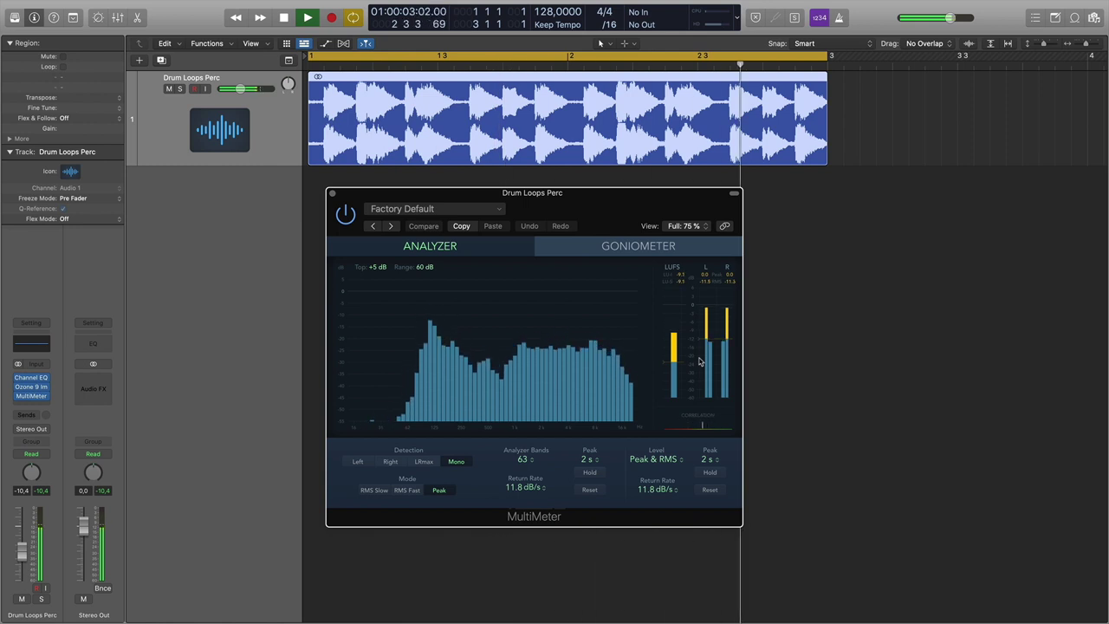
pyautogui.press('space')
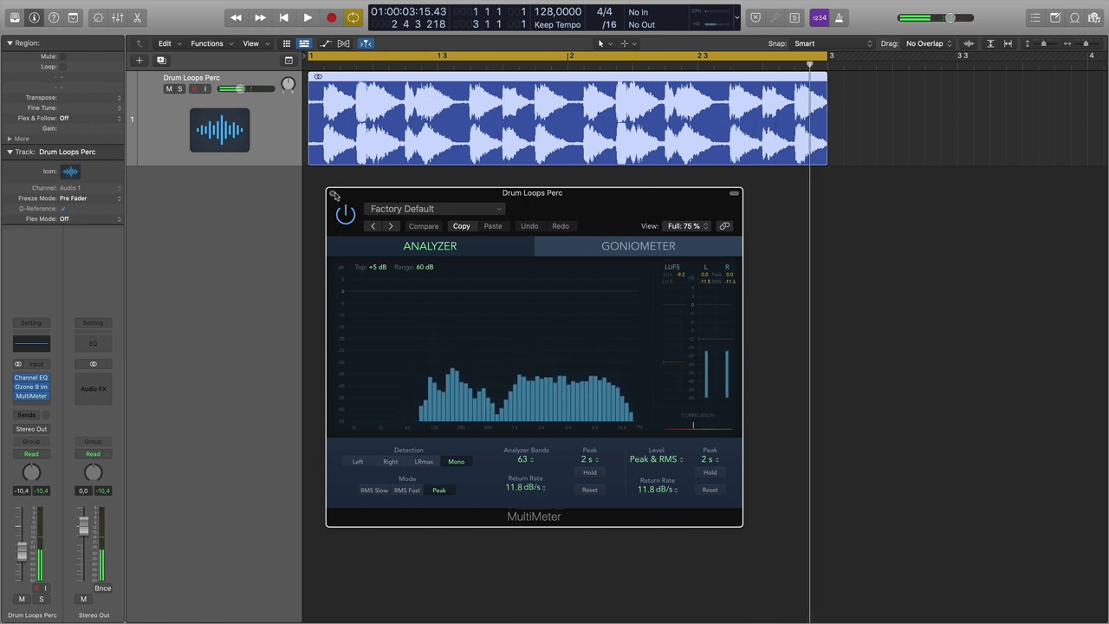
pyautogui.click(333, 196)
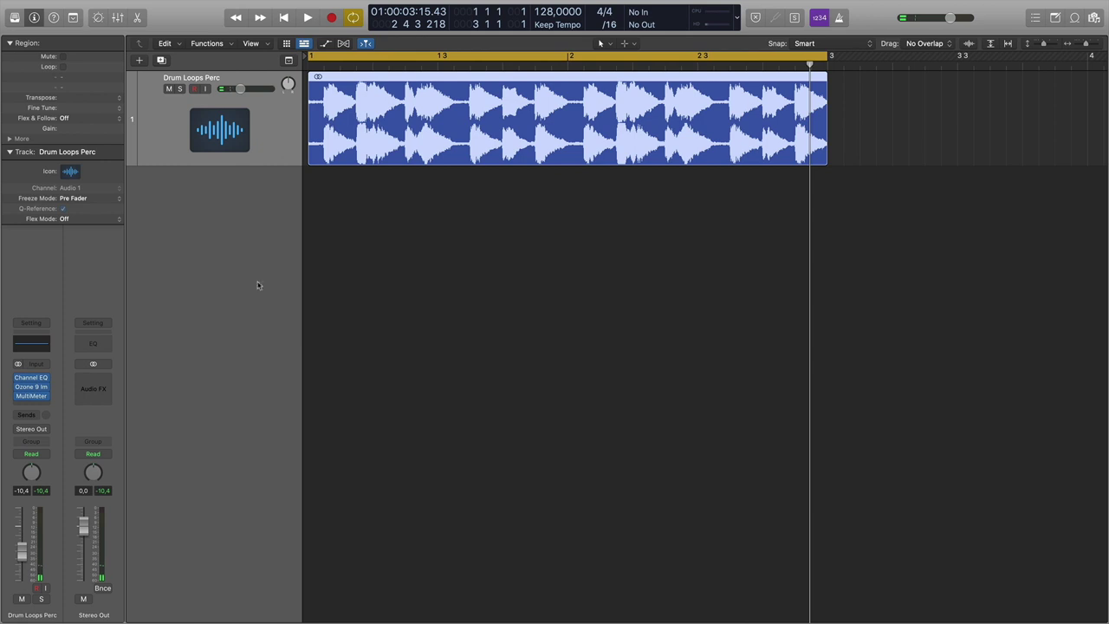
# - Open the Ozone 9 Imager and play the loop to examine its vectorscope, comparing it with the MultiMeter's correlation display
pyautogui.click(49, 387)
pyautogui.moveTo(624, 312); pyautogui.dragTo(510, 225)
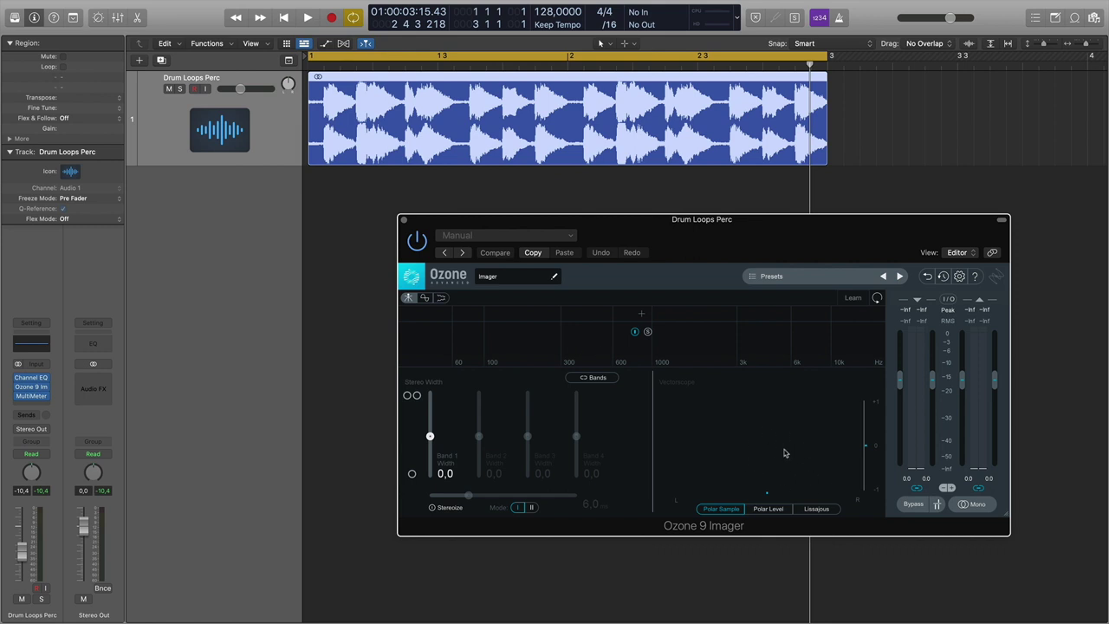
pyautogui.press('space')
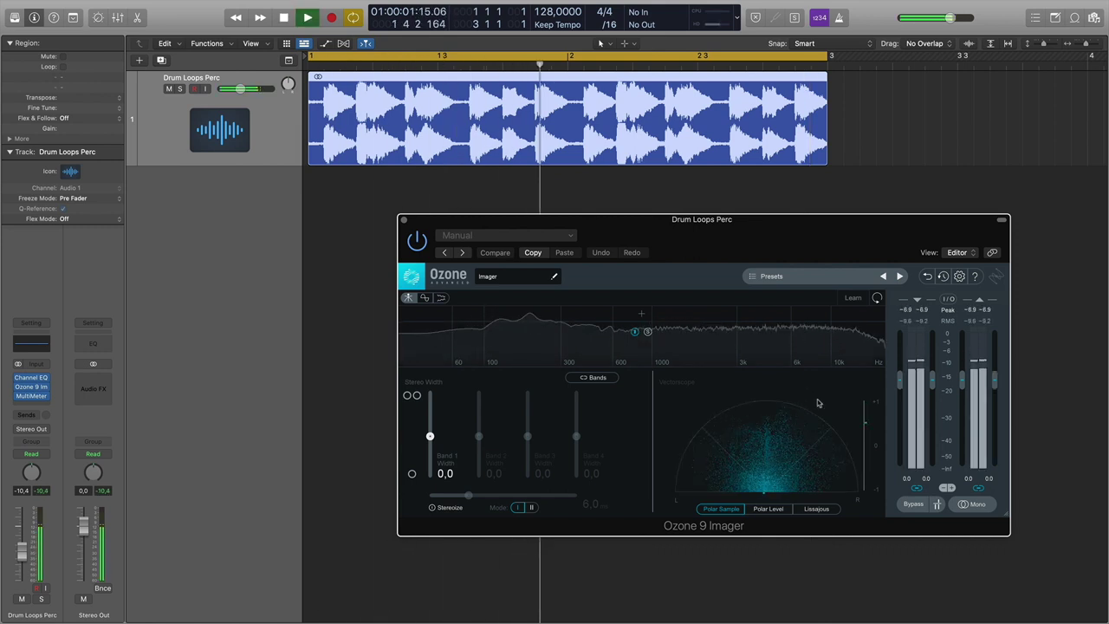
pyautogui.press('space')
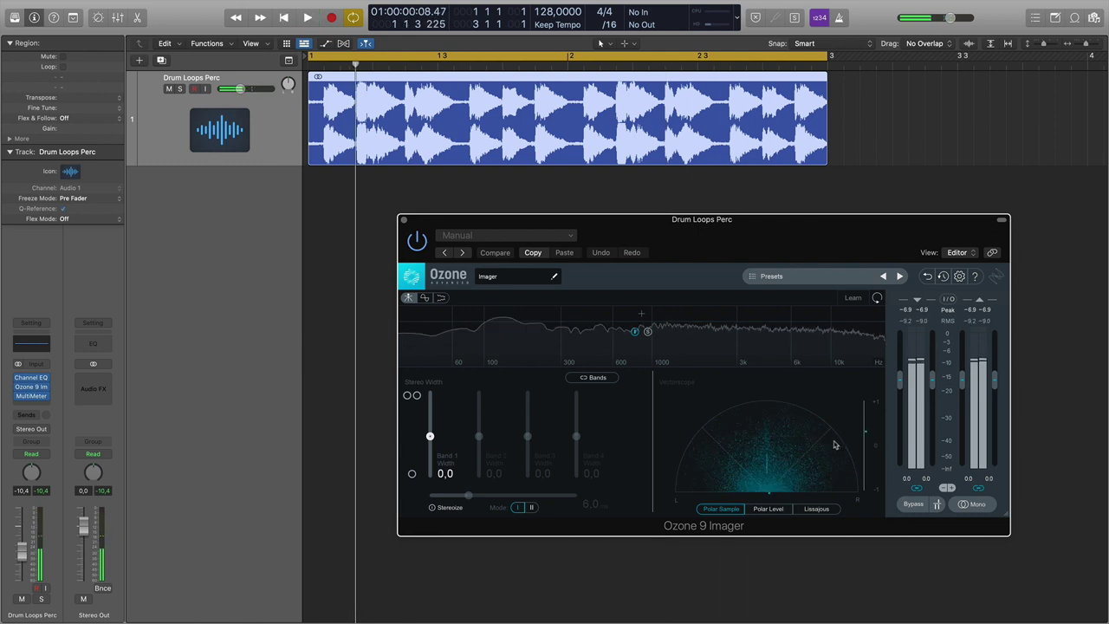
pyautogui.click(32, 396)
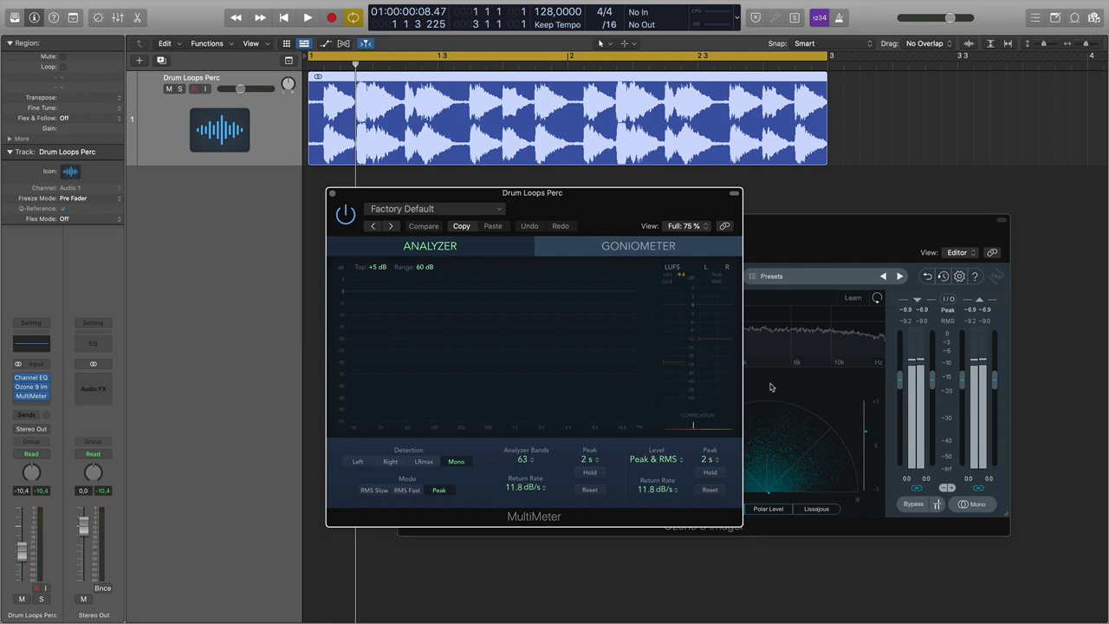
pyautogui.click(331, 195)
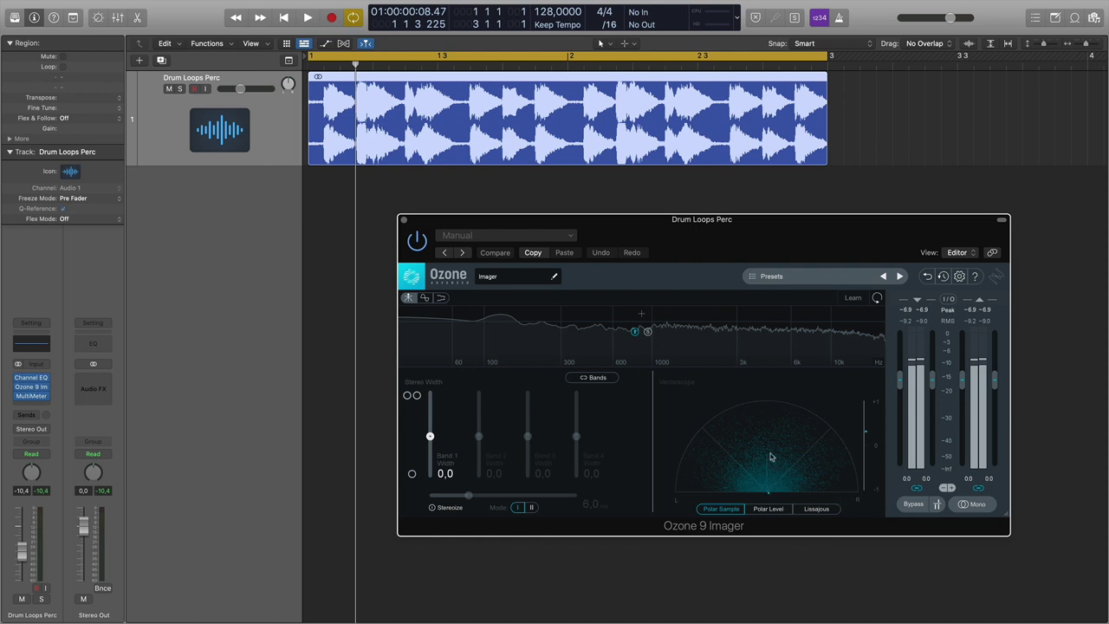
# - Audition the loop with the Imager's output summed to mono, examine the vectorscope and correlation meters, and restore the stereo output
pyautogui.click(965, 506)
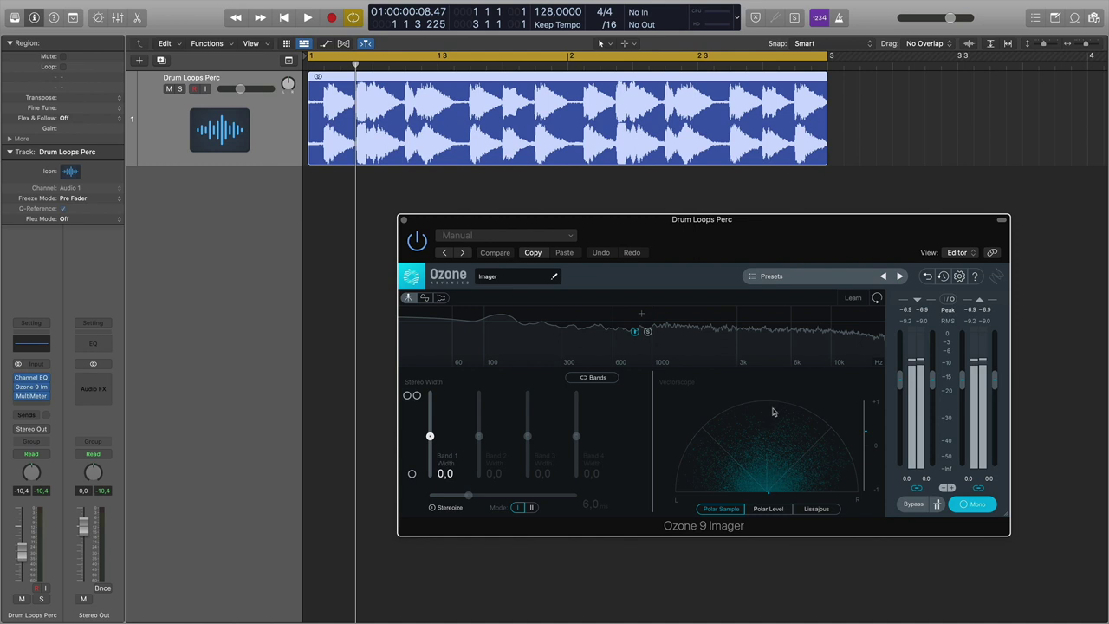
pyautogui.press('space')
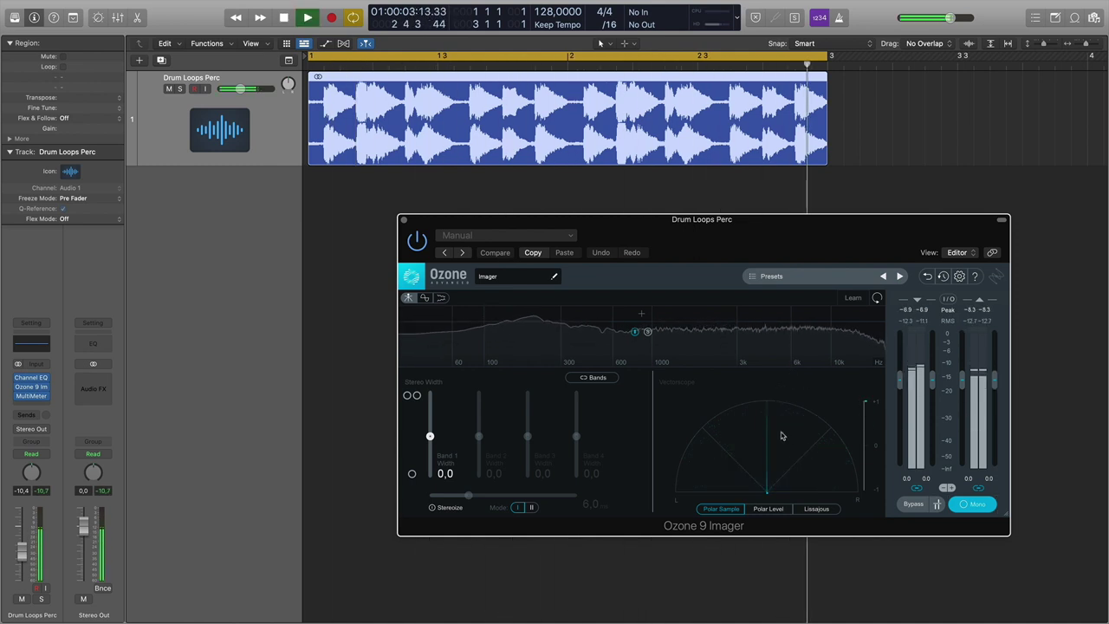
pyautogui.press('space')
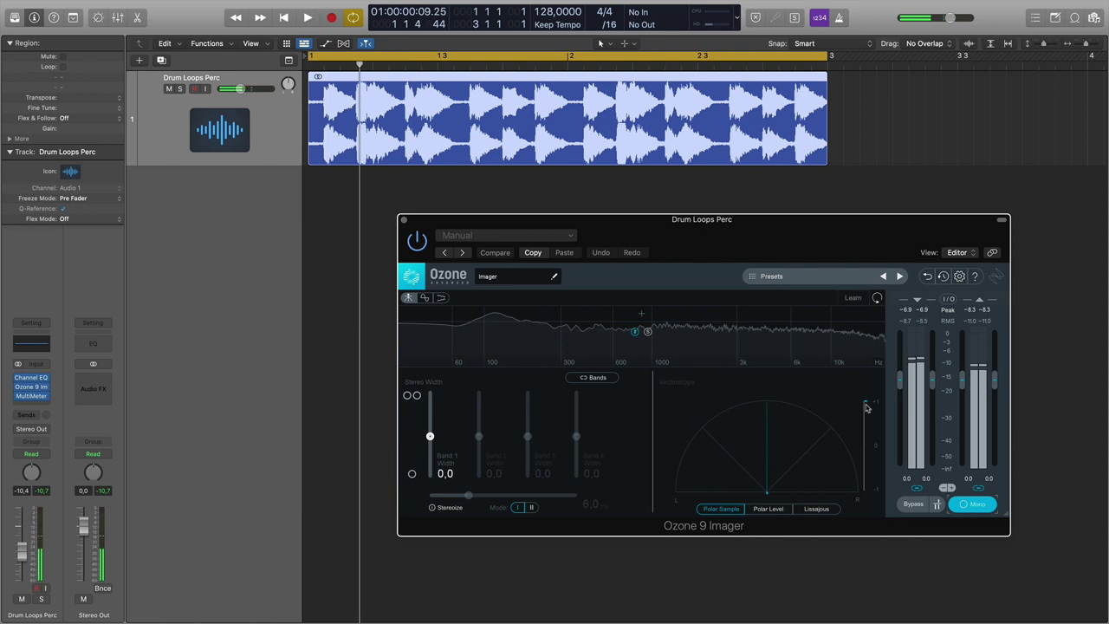
pyautogui.click(32, 395)
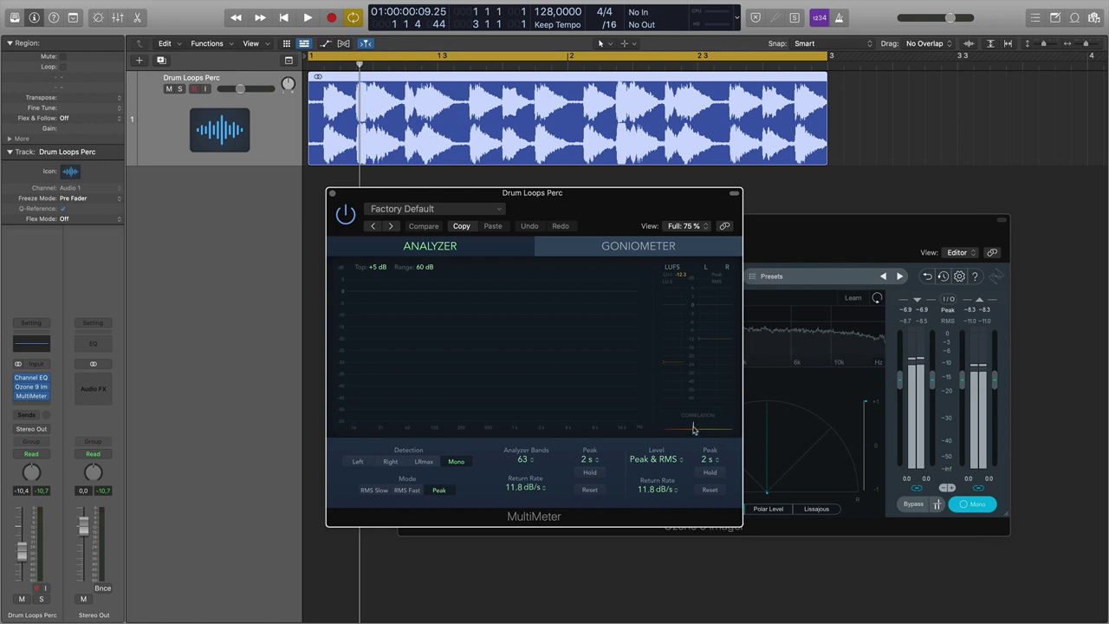
pyautogui.click(332, 194)
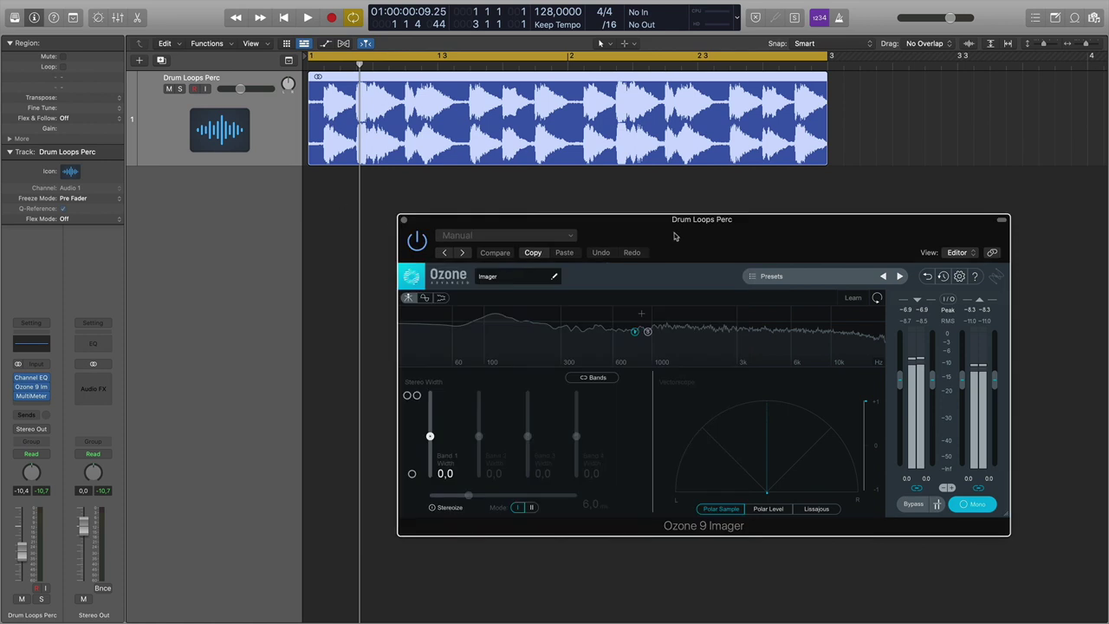
pyautogui.moveTo(683, 223); pyautogui.dragTo(669, 232)
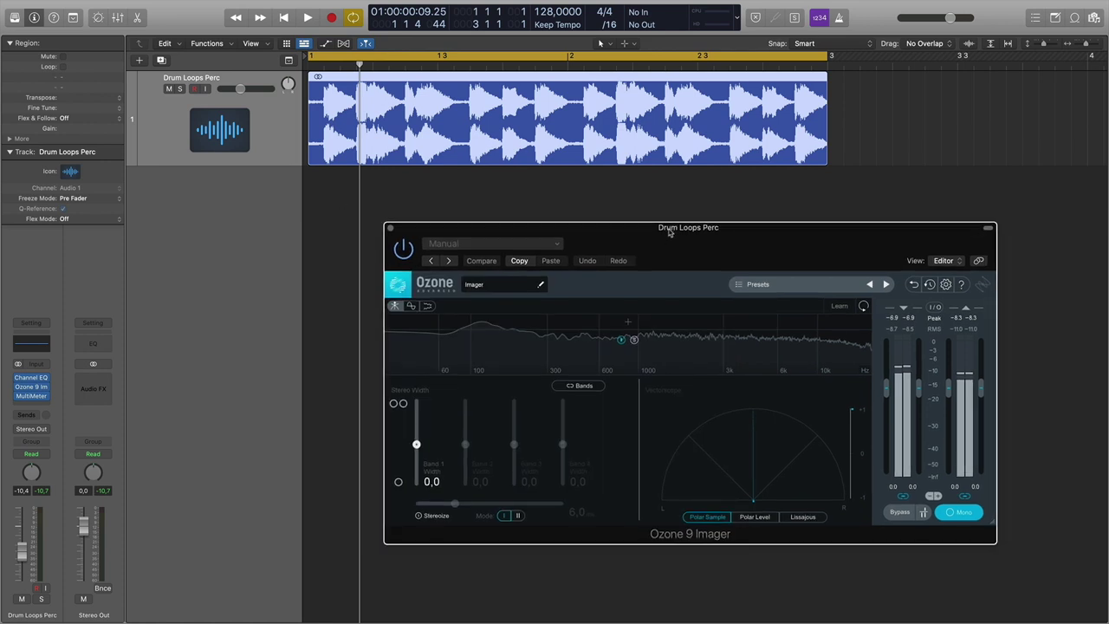
pyautogui.click(951, 515)
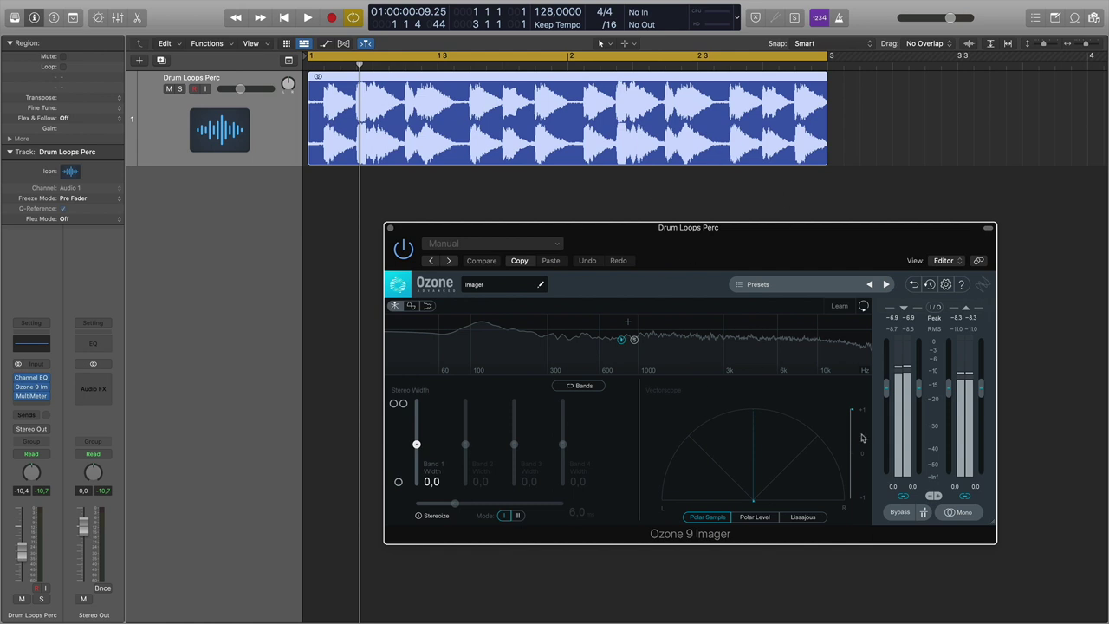
pyautogui.click(944, 512)
pyautogui.click(944, 512)
# - Split the Imager into two bands at about 200 Hz and play the loop with the low band soloed
pyautogui.click(519, 324)
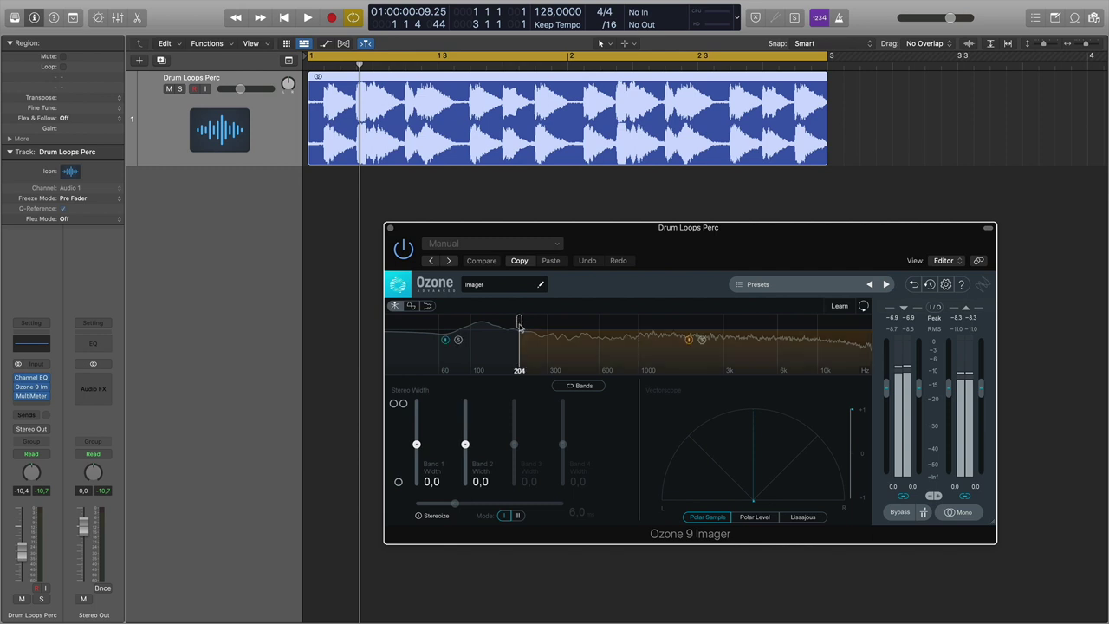
pyautogui.moveTo(519, 324); pyautogui.dragTo(516, 326)
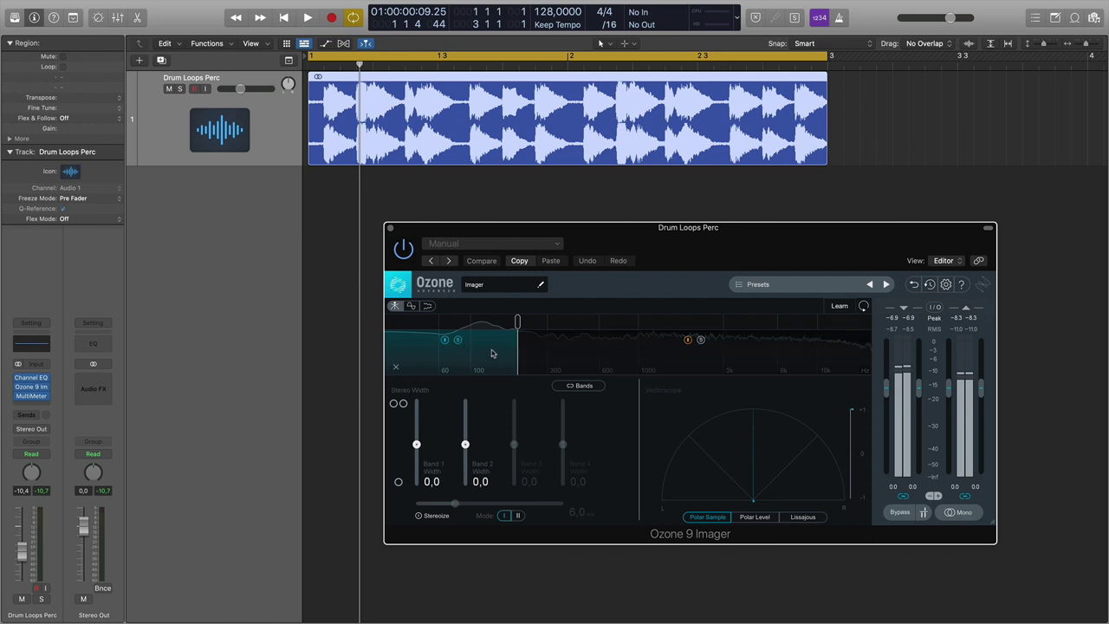
pyautogui.press('space')
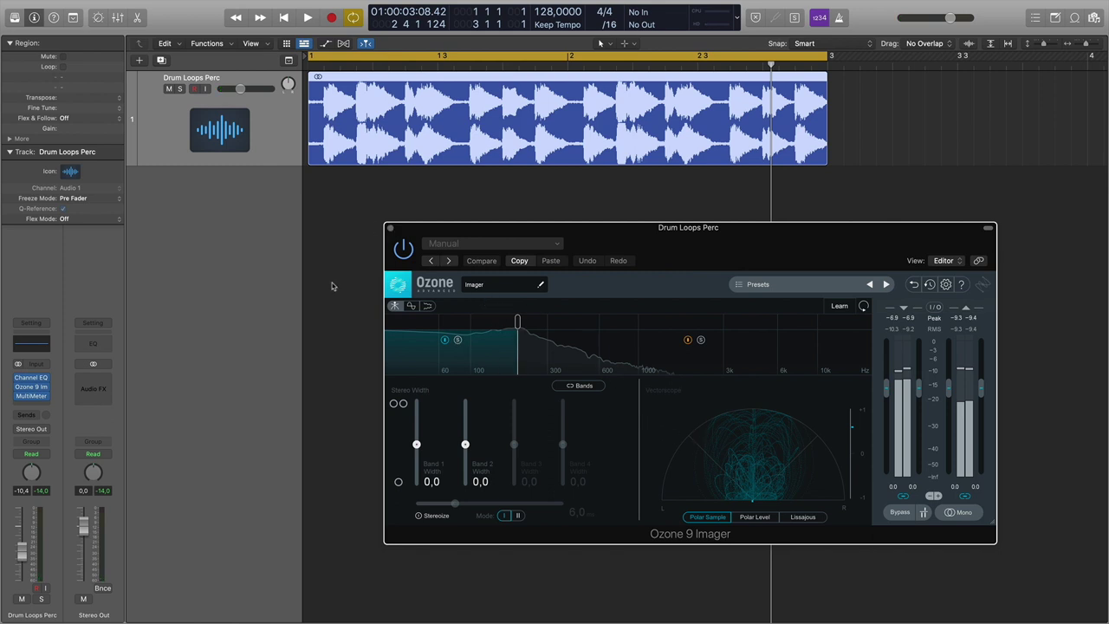
# - Open the track's Channel EQ and set its processing mode to Left Only
pyautogui.moveTo(38, 385)
pyautogui.click(32, 382)
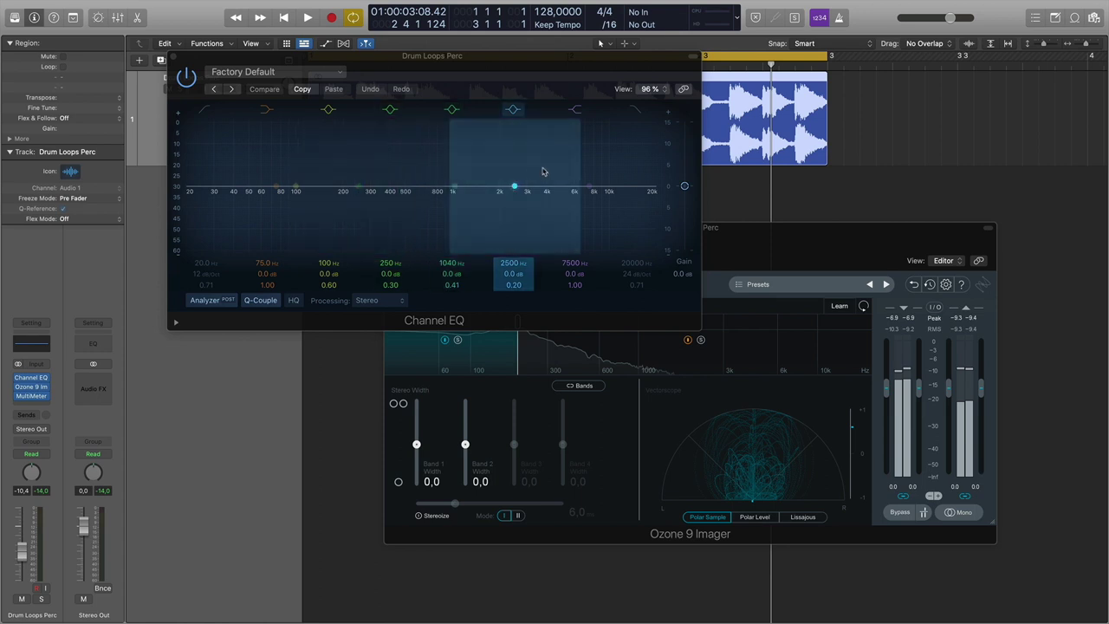
pyautogui.click(371, 300)
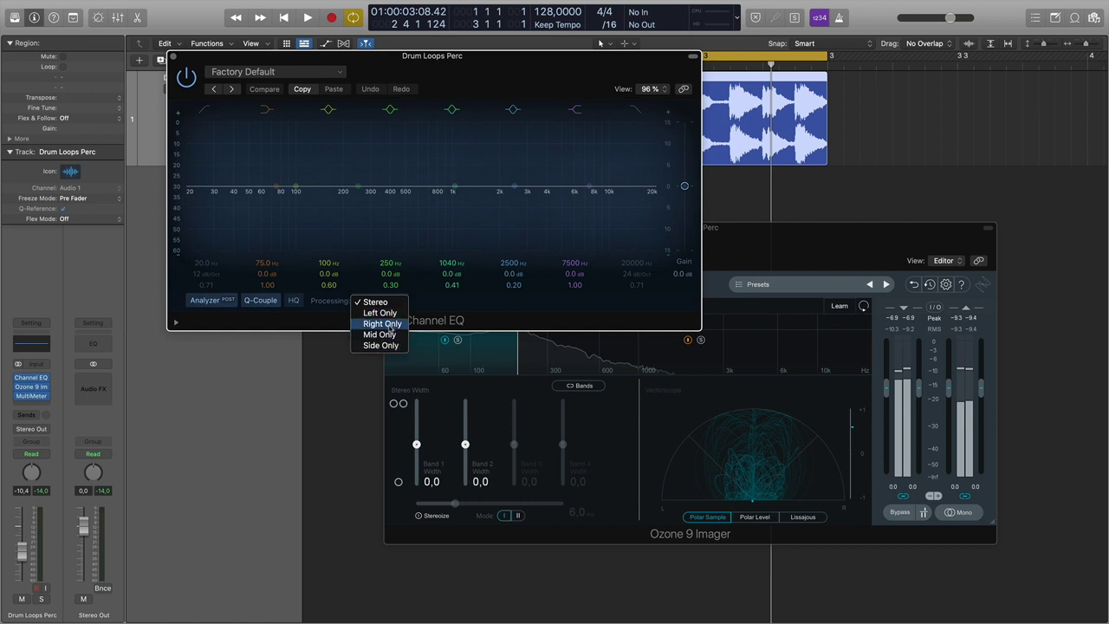
pyautogui.click(386, 317)
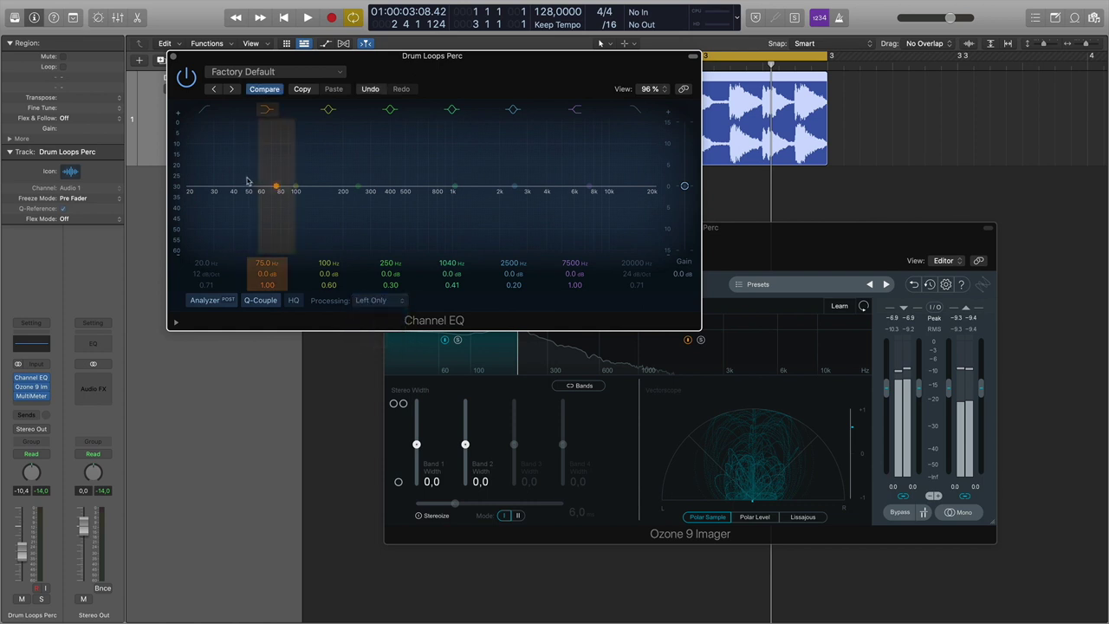
pyautogui.click(391, 306)
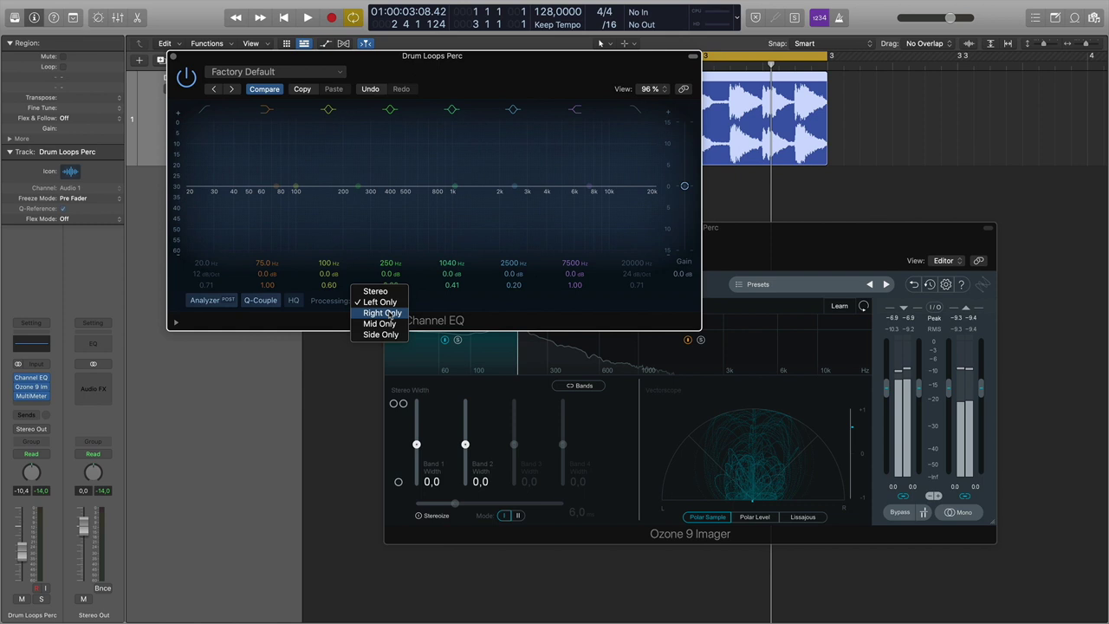
pyautogui.click(380, 302)
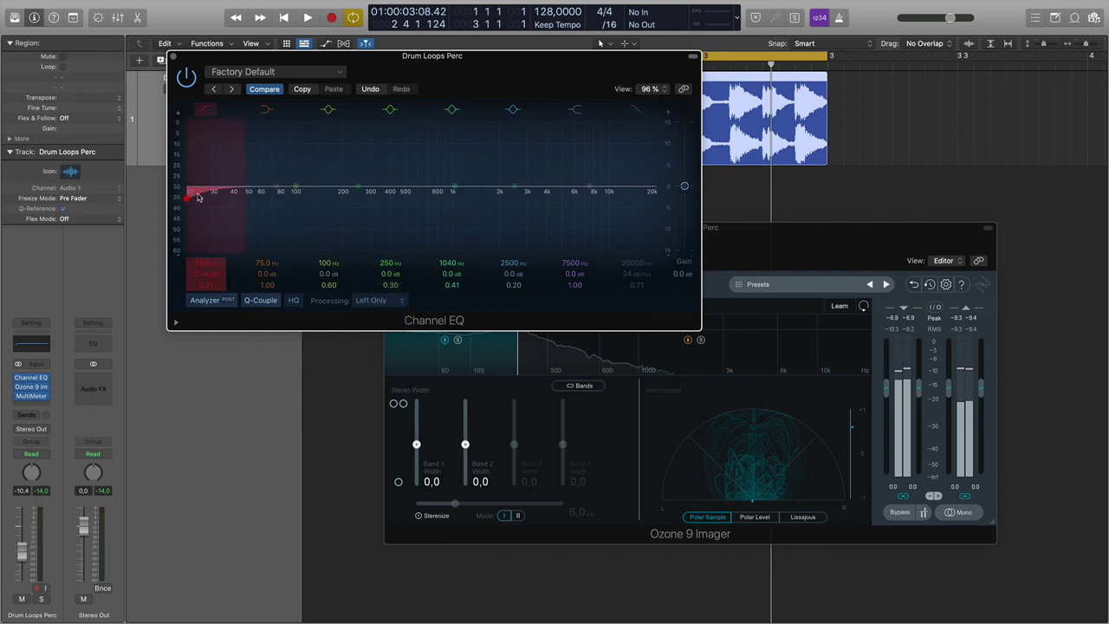
# - Raise the Channel EQ's low-cut filter to 20000 Hz on the left channel and play the loop while examining the vectorscope
pyautogui.moveTo(189, 203); pyautogui.dragTo(686, 199)
pyautogui.press('space')
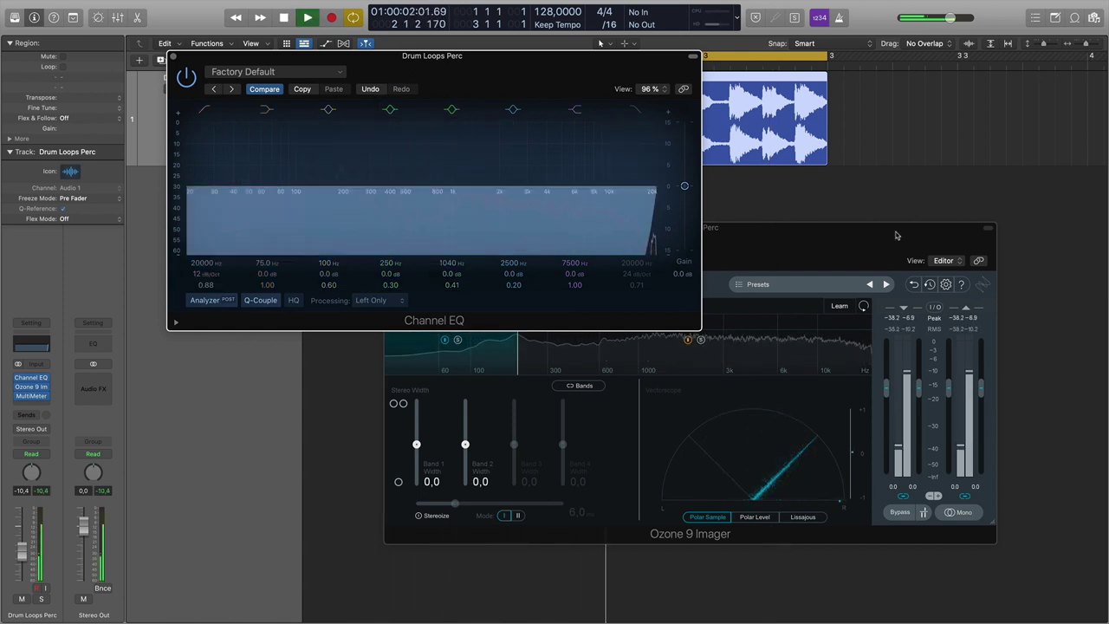
pyautogui.press('space')
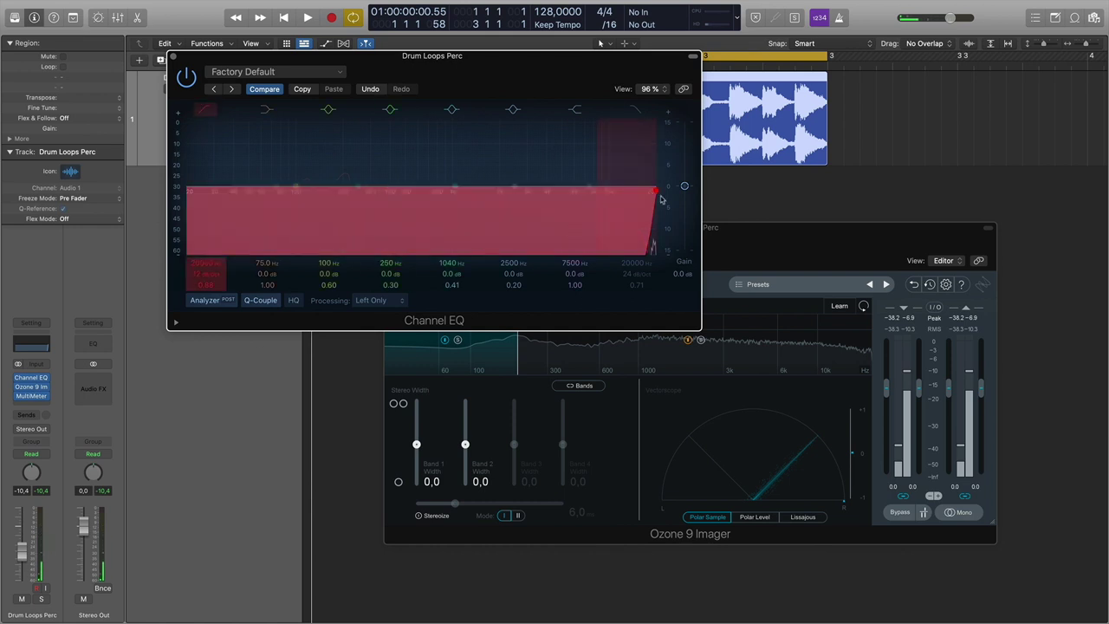
# - Return the low-cut filter to 20 Hz and disable that band
pyautogui.moveTo(659, 199); pyautogui.dragTo(188, 194)
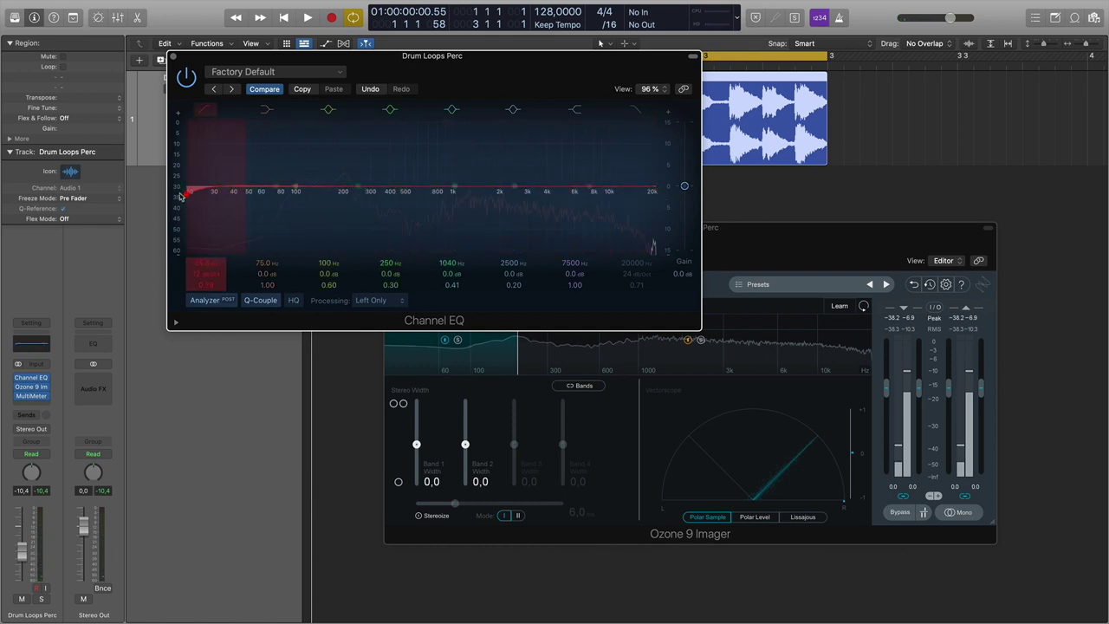
pyautogui.click(264, 201)
pyautogui.click(206, 111)
# - Set the Channel EQ's processing mode to Side Only
pyautogui.click(396, 303)
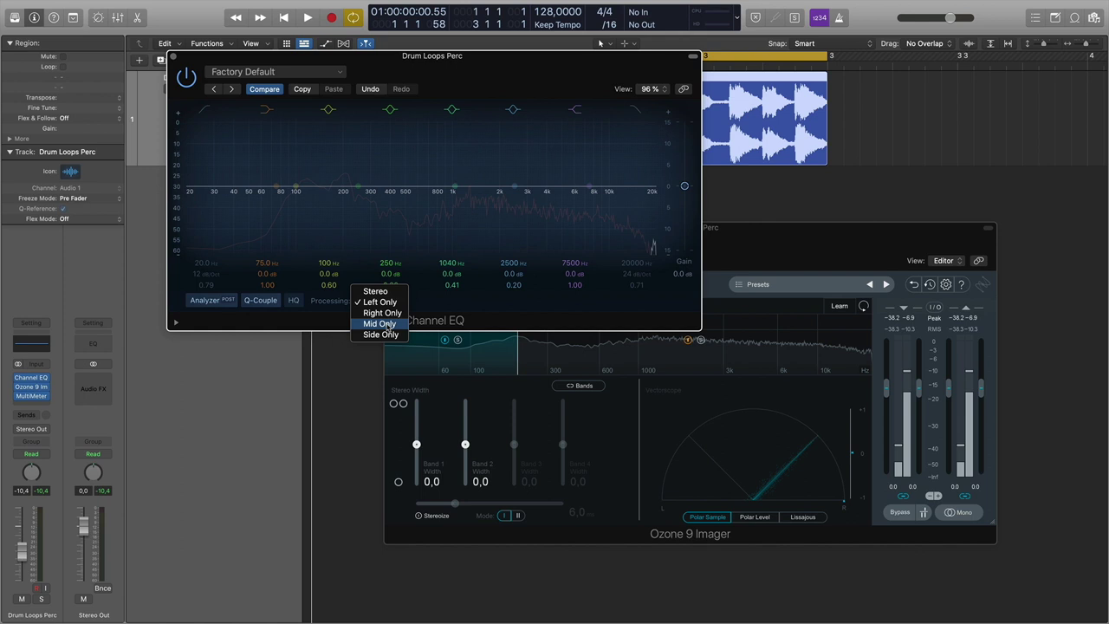
pyautogui.click(387, 335)
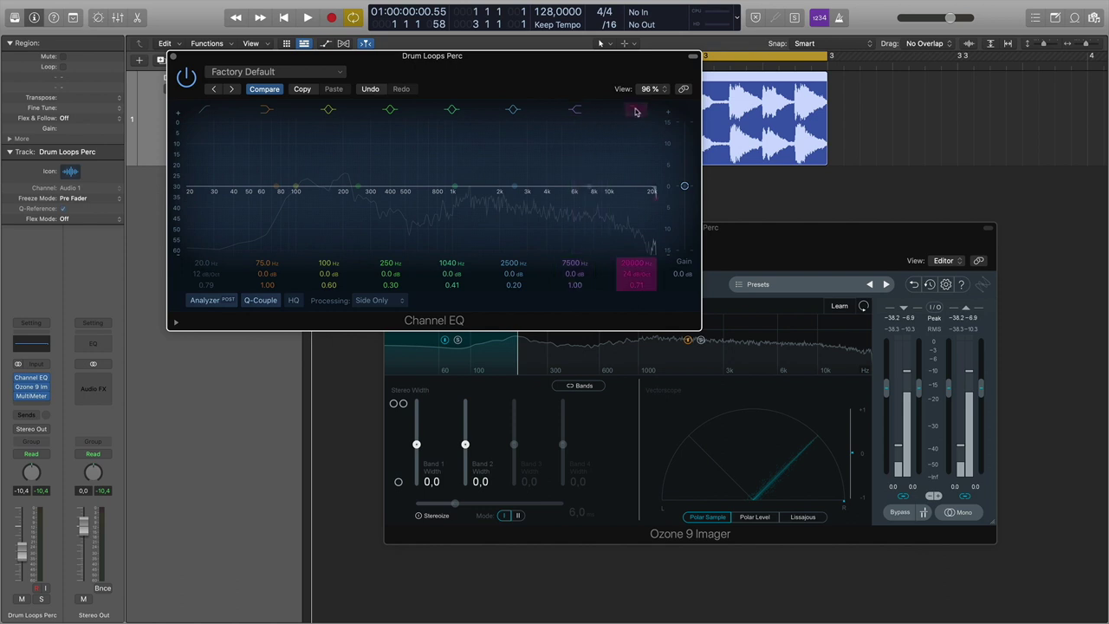
# - Enable a high-cut filter at 20 Hz with a 48 dB/Oct slope on the side signal
pyautogui.moveTo(652, 192); pyautogui.dragTo(544, 214)
pyautogui.moveTo(635, 277); pyautogui.dragTo(634, 260)
pyautogui.moveTo(539, 203); pyautogui.dragTo(71, 196)
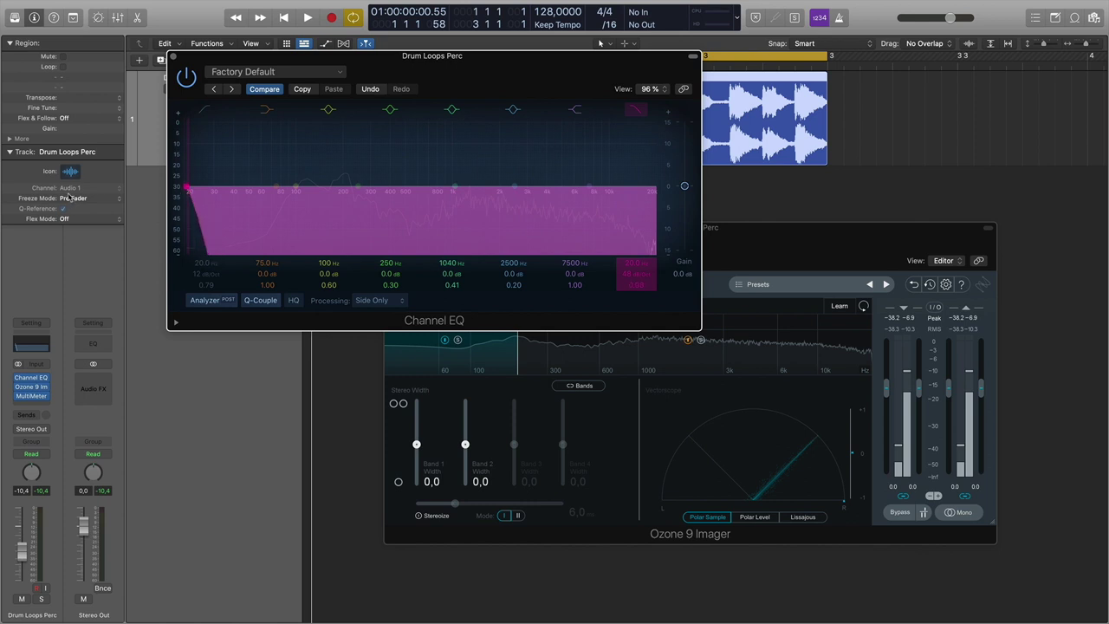
# - Play the drum loop with the side signal cut and examine the Ozone 9 Imager vectorscope
pyautogui.click(388, 303)
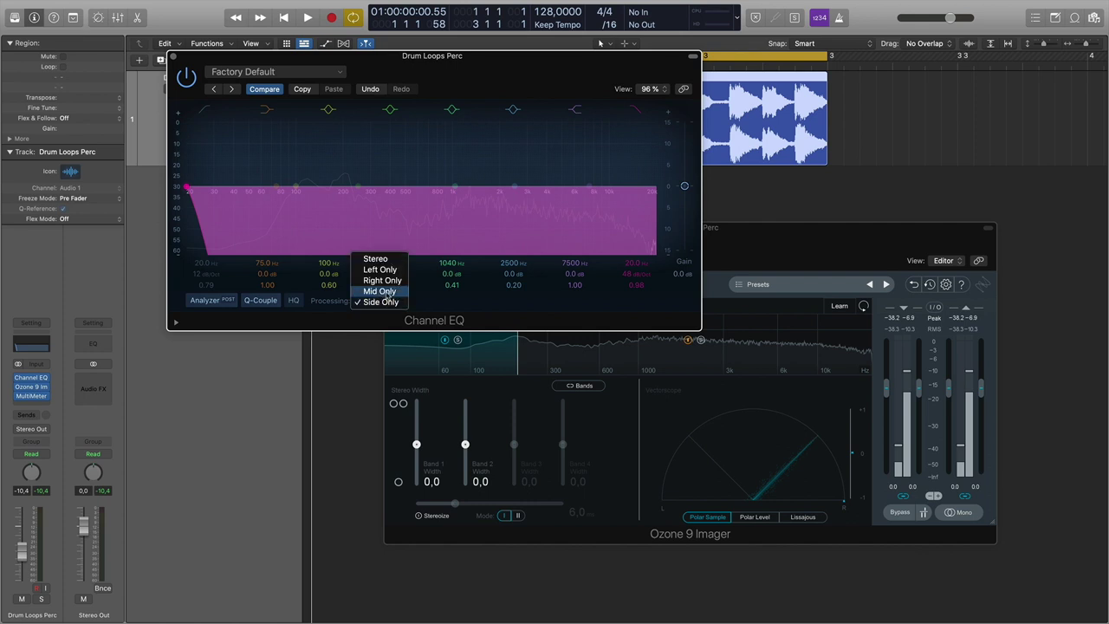
pyautogui.click(442, 62)
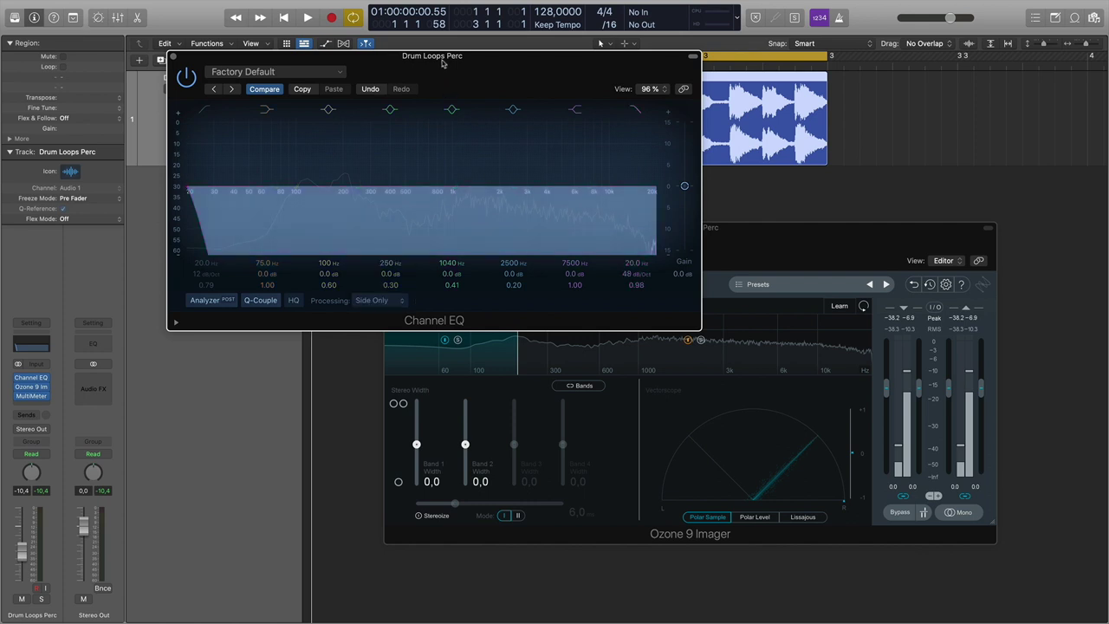
pyautogui.press('space')
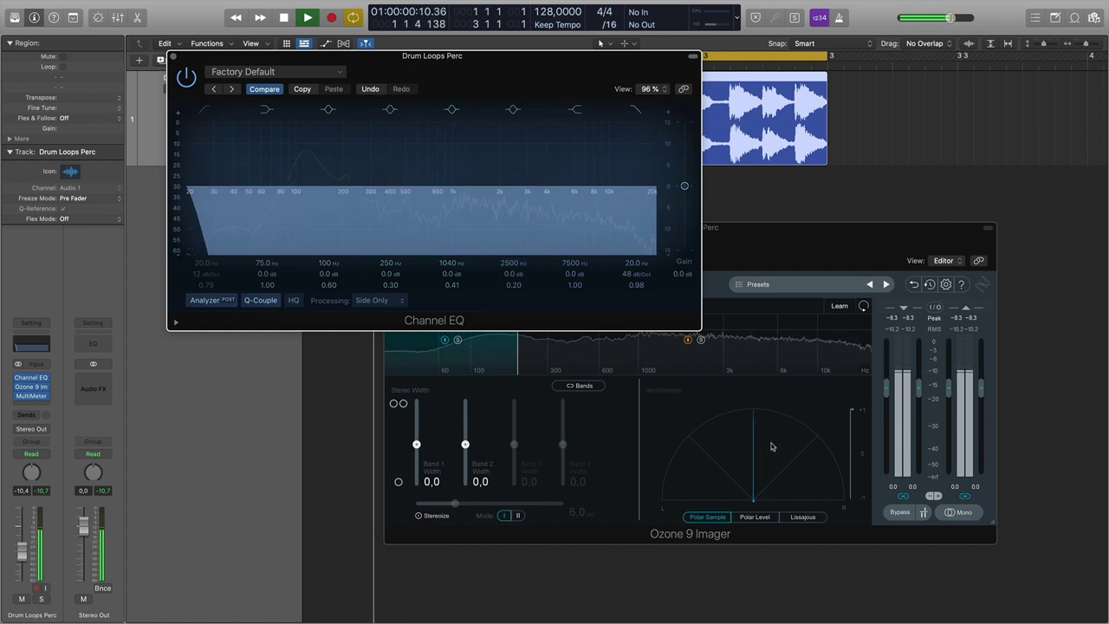
pyautogui.press('space')
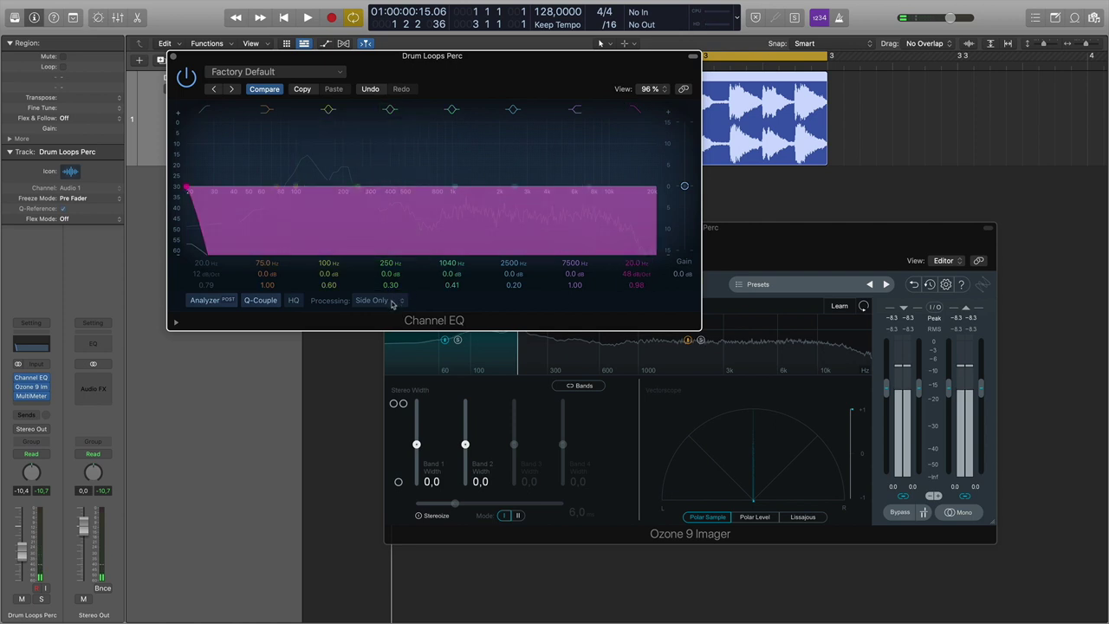
# - Raise the side signal's high-cut filter to 3240 Hz and disable that band
pyautogui.moveTo(187, 188); pyautogui.dragTo(534, 199)
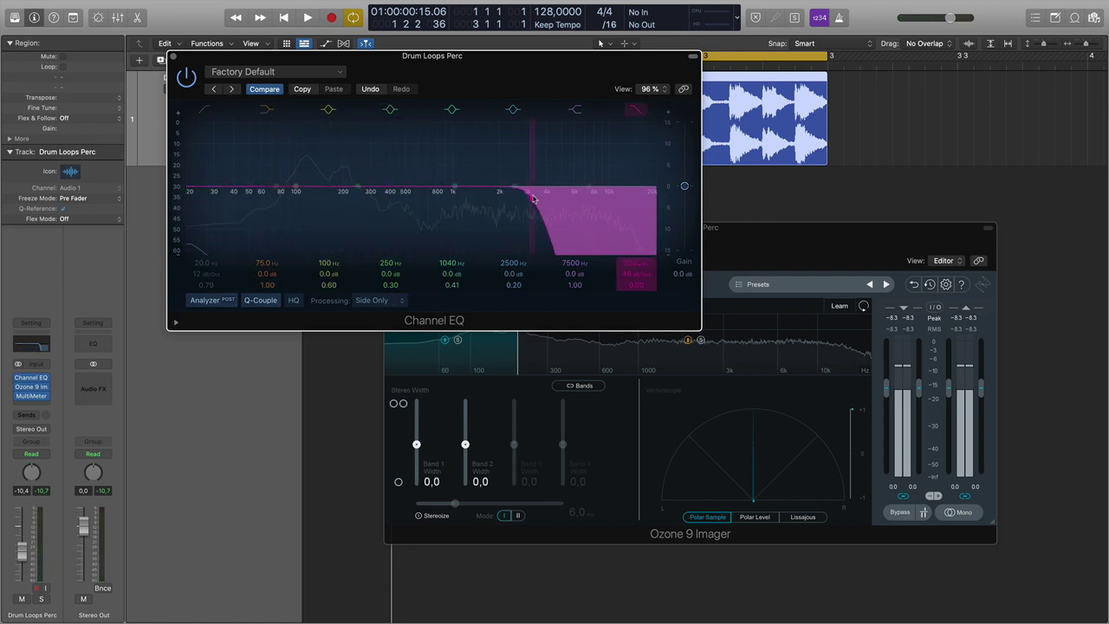
pyautogui.click(639, 112)
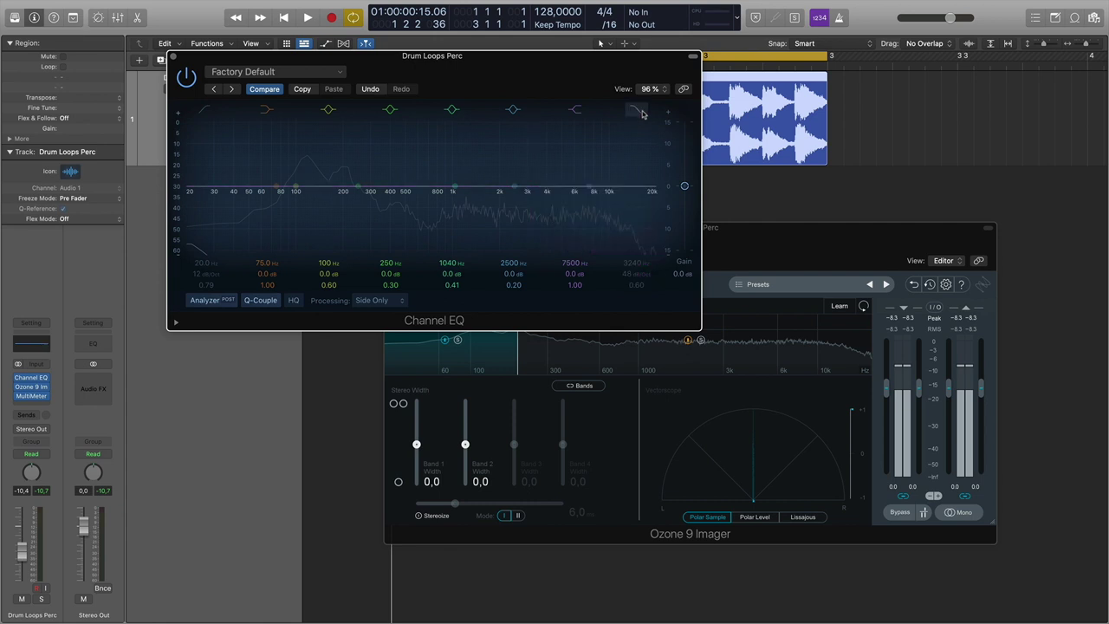
pyautogui.click(391, 302)
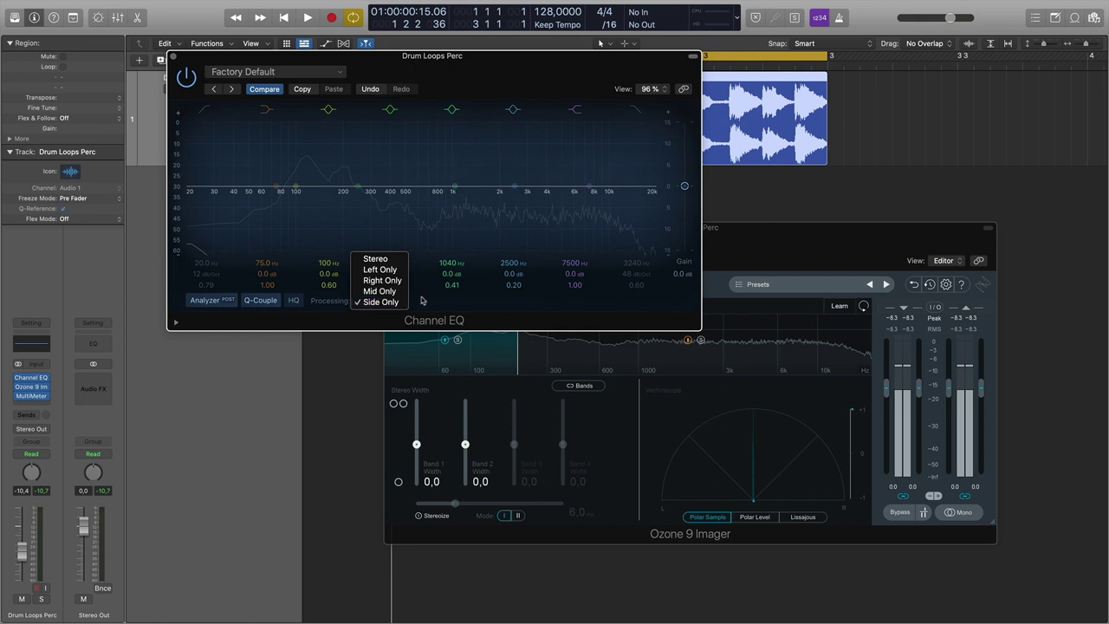
pyautogui.click(440, 304)
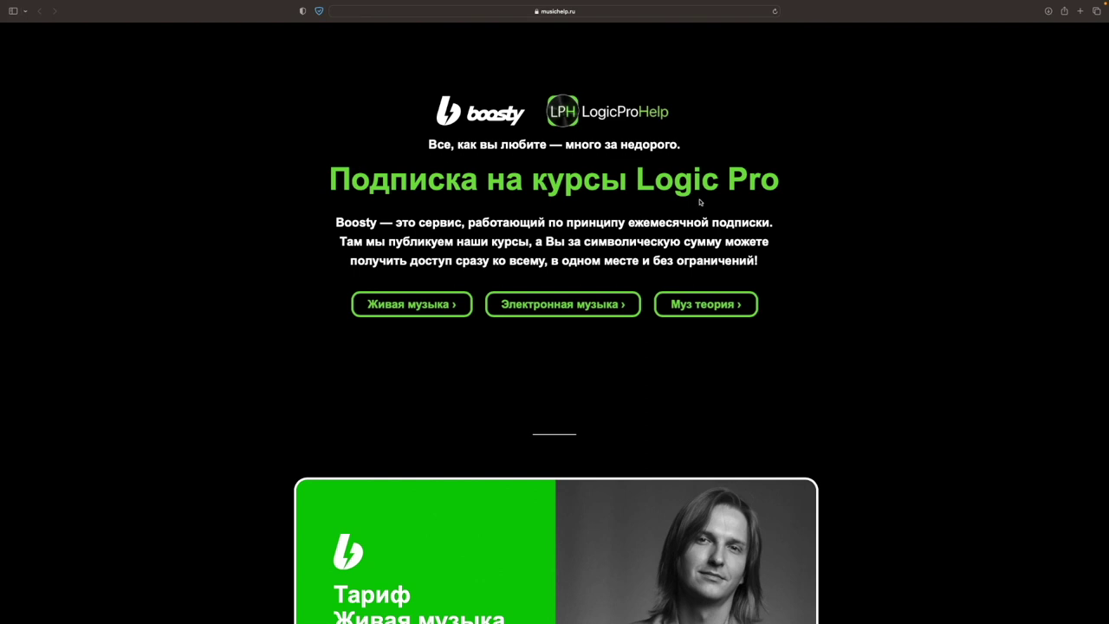
# - Review the Logic Pro course subscription plans and their course lists on the musichelp.ru page in the browser
pyautogui.scroll(-2, 922, 225)
pyautogui.scroll(-5, 922, 225)
pyautogui.scroll(-4, 922, 226)
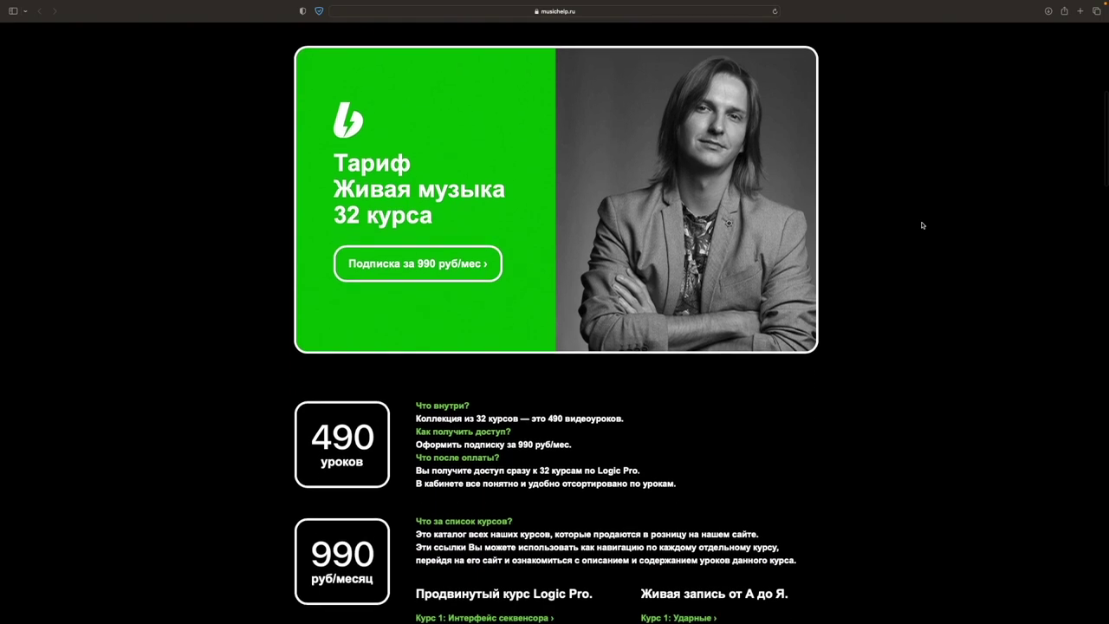
pyautogui.scroll(-5, 922, 226)
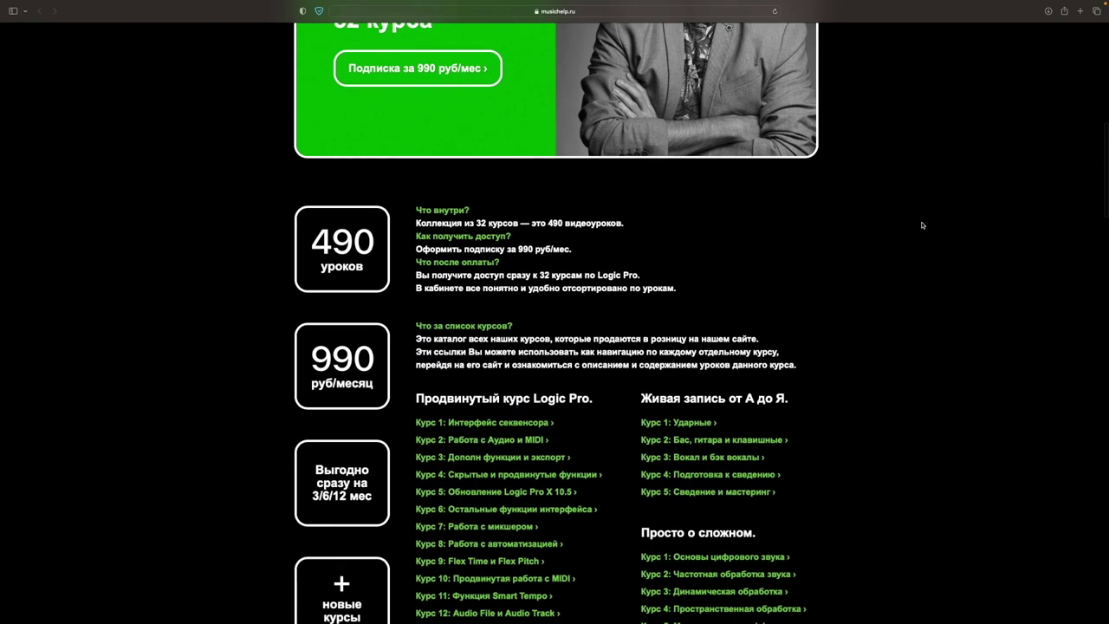
pyautogui.scroll(-5, 922, 226)
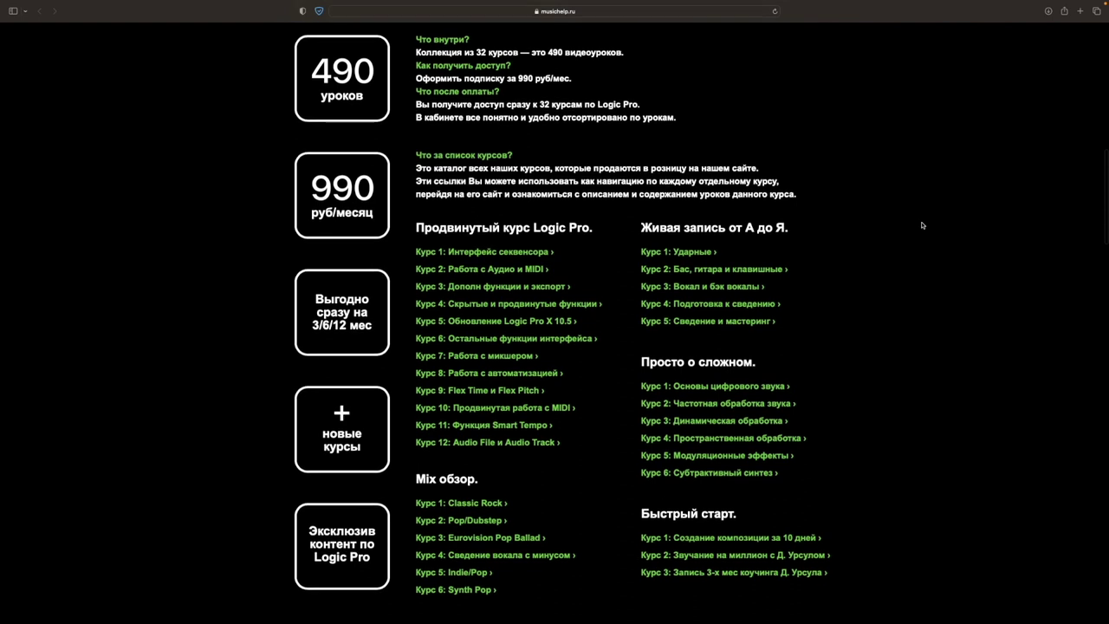
pyautogui.scroll(-1, 922, 225)
pyautogui.scroll(-3, 923, 225)
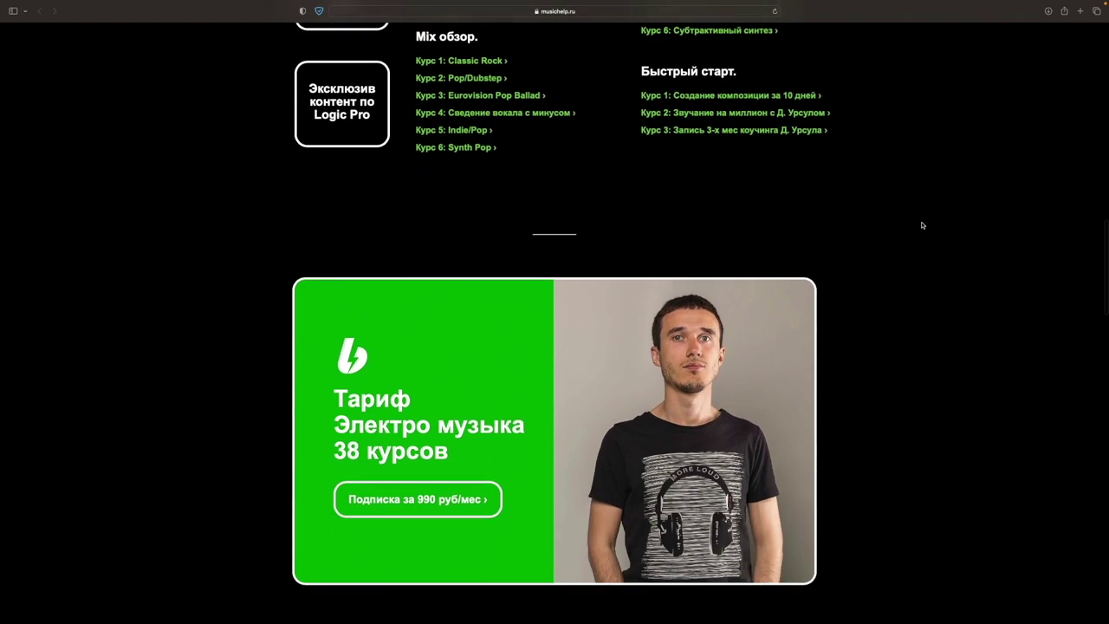
pyautogui.scroll(-10, 922, 225)
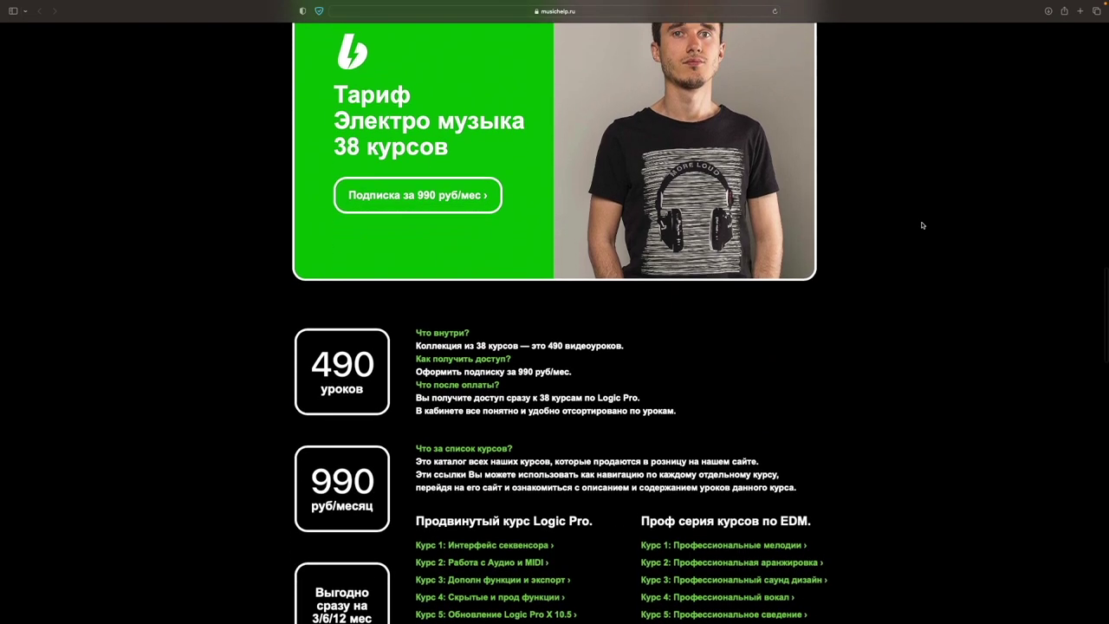
pyautogui.scroll(-6, 922, 226)
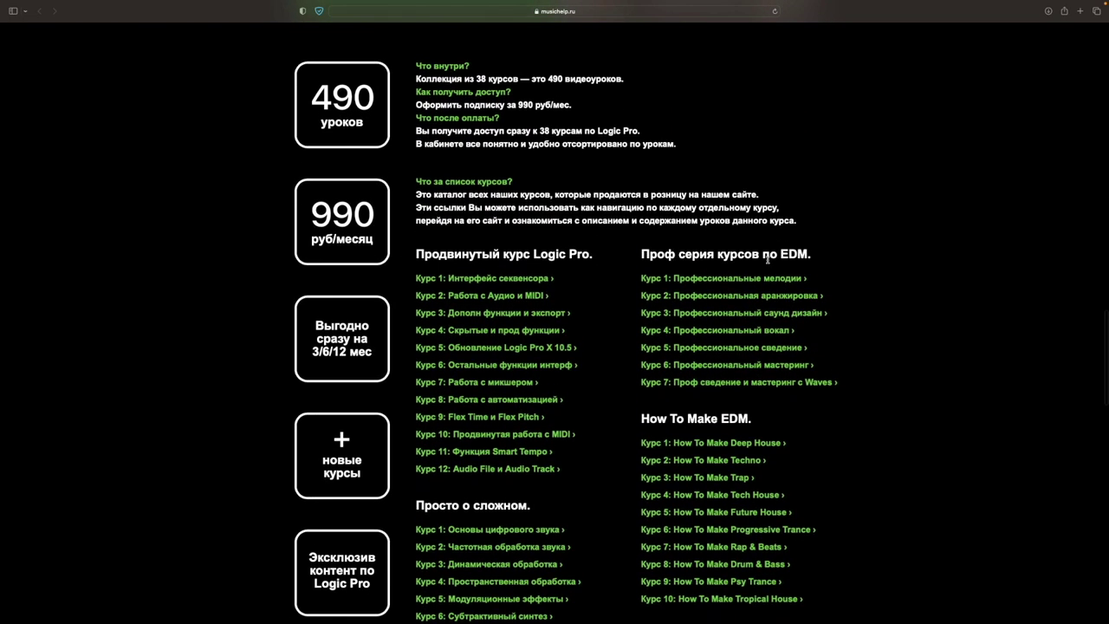
pyautogui.scroll(-10, 707, 311)
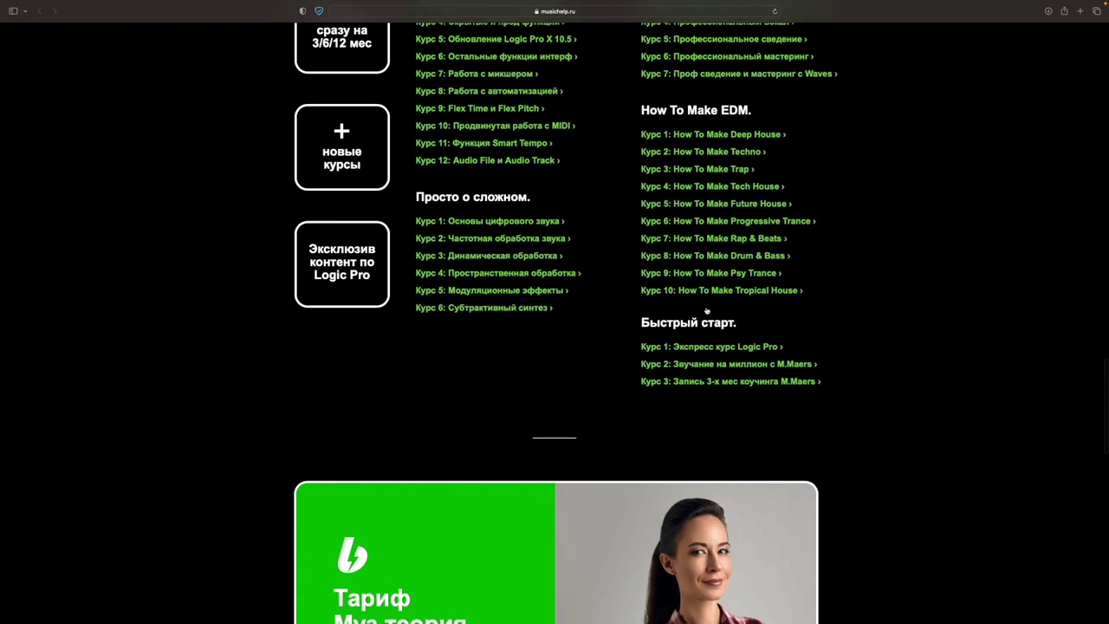
pyautogui.scroll(-13, 726, 318)
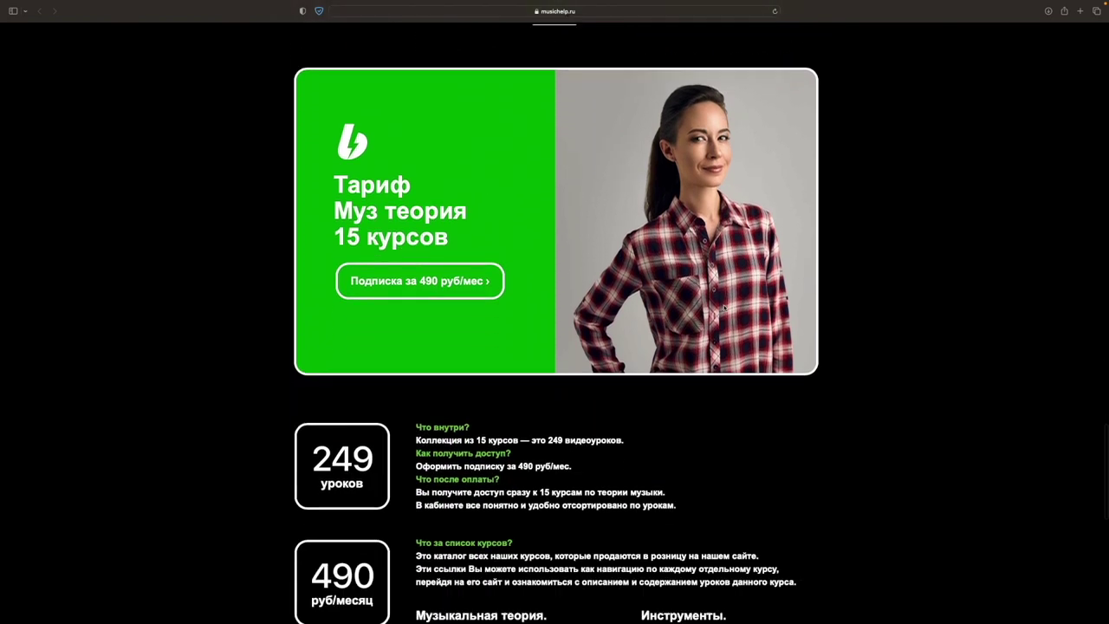
pyautogui.scroll(-8, 727, 318)
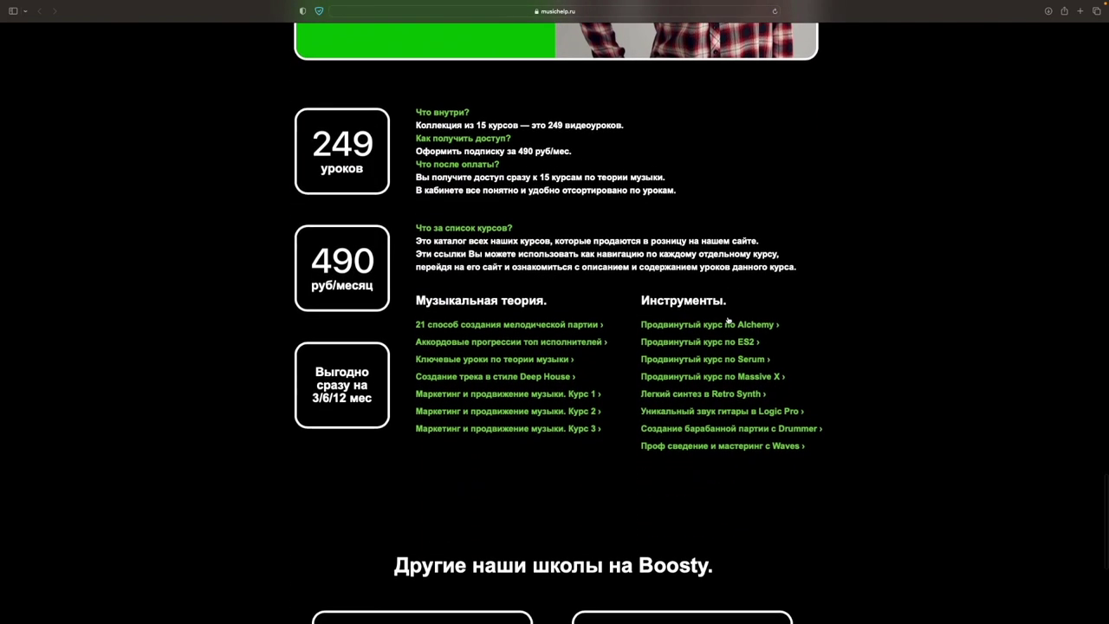
pyautogui.scroll(20, 729, 321)
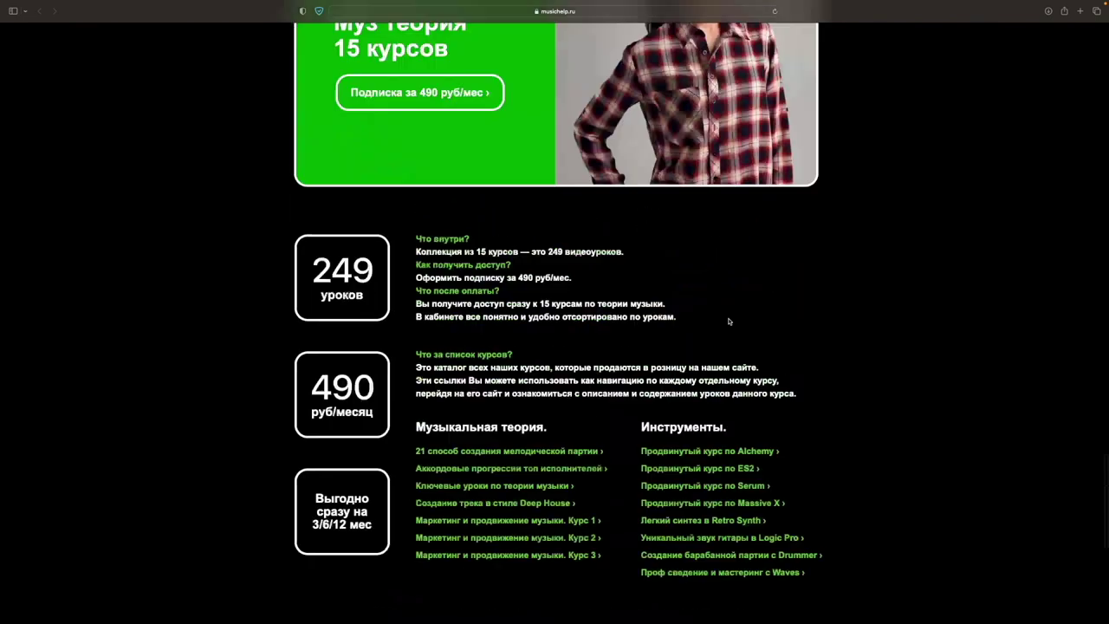
pyautogui.scroll(-10, 729, 321)
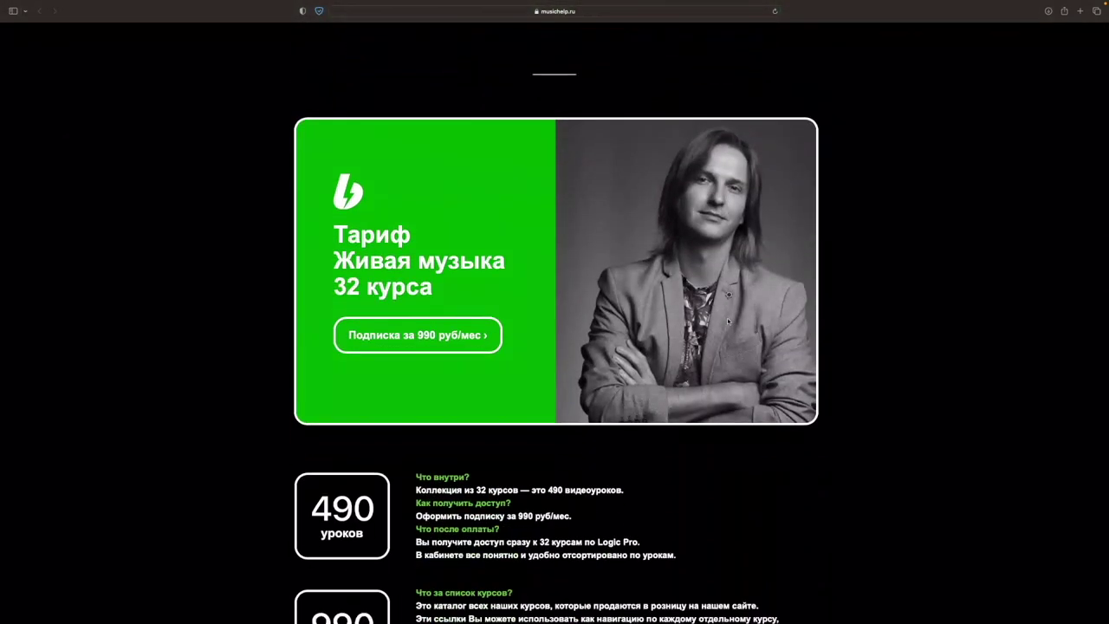
pyautogui.scroll(10, 522, 386)
# - Start subscribing to the Живая музыка plan on Boosty, signing in with a VK account
pyautogui.click(396, 306)
pyautogui.click(396, 282)
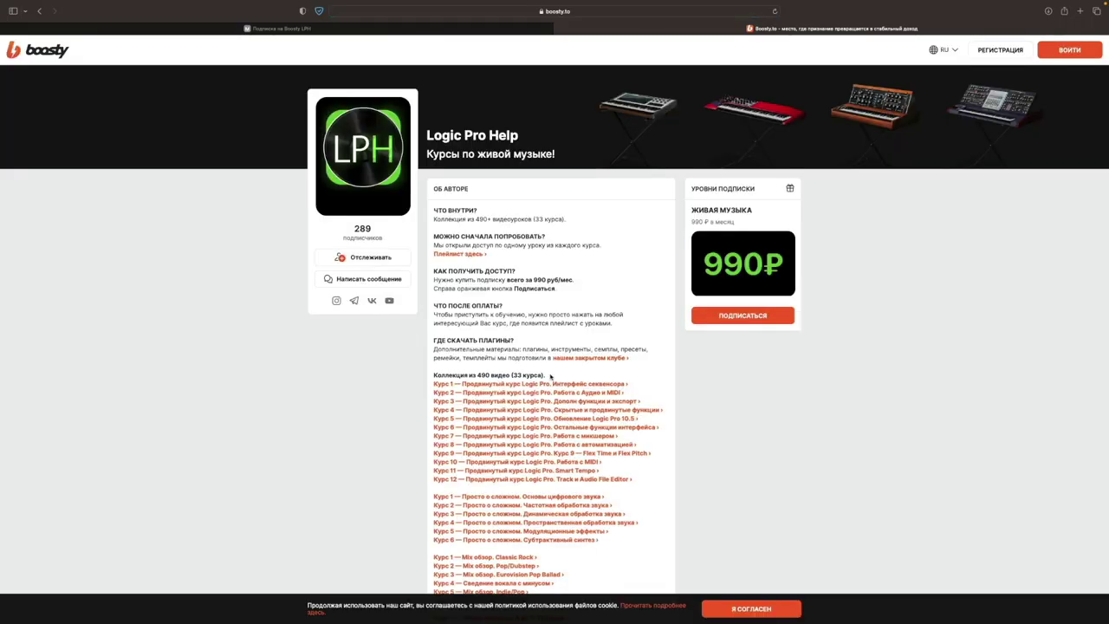
pyautogui.click(709, 319)
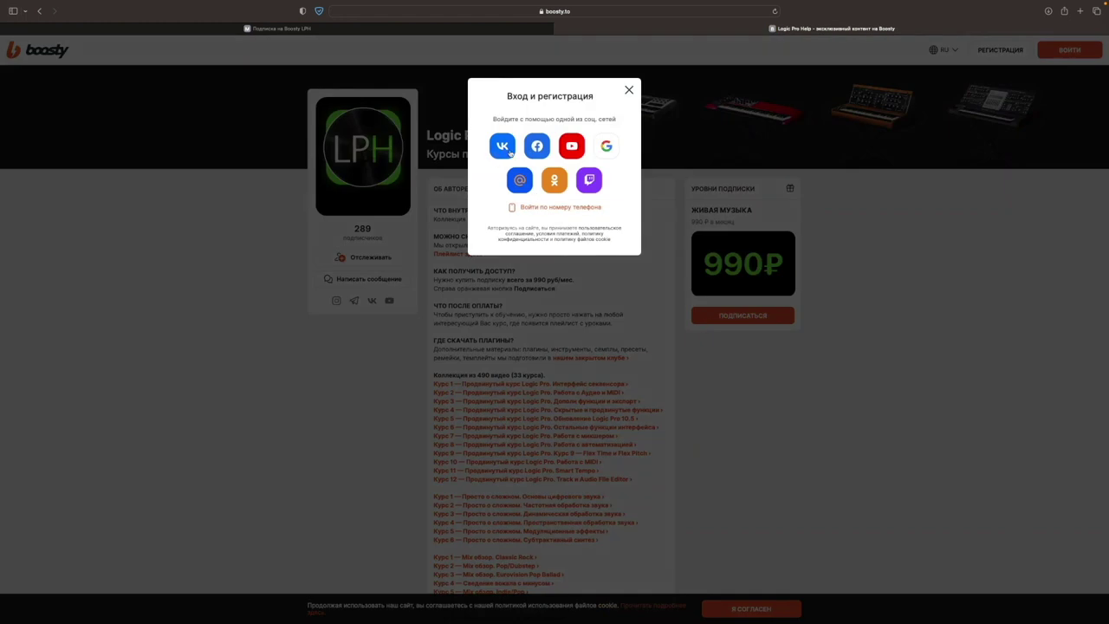
pyautogui.click(502, 147)
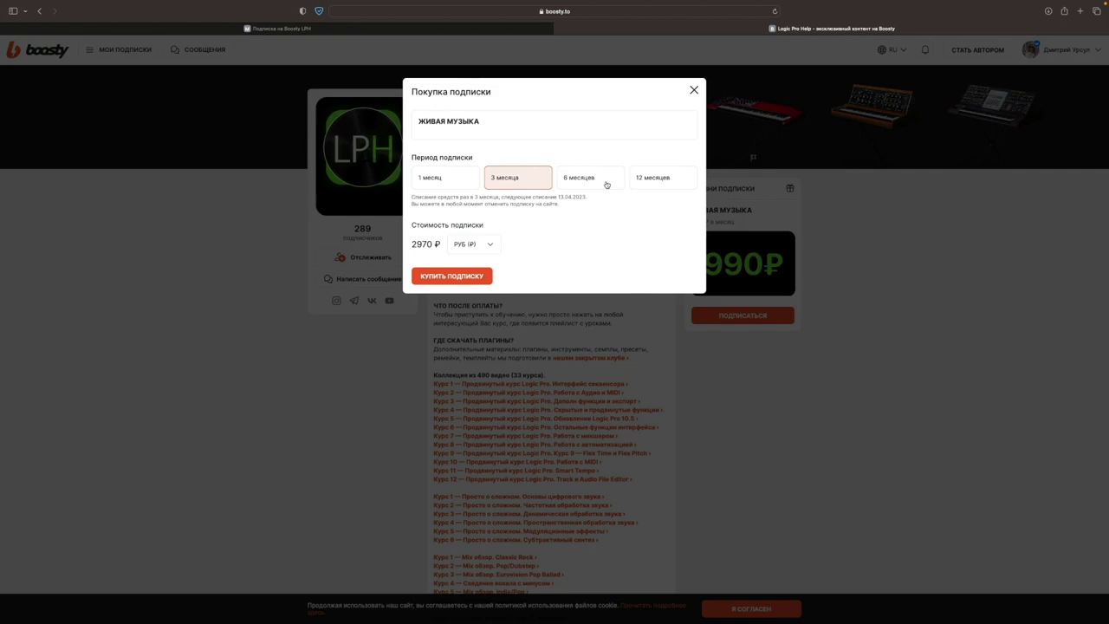
# - Compare the subscription periods, choose 1 месяц and proceed to the payment methods, closing the purchase window without paying
pyautogui.click(607, 184)
pyautogui.click(649, 184)
pyautogui.click(445, 185)
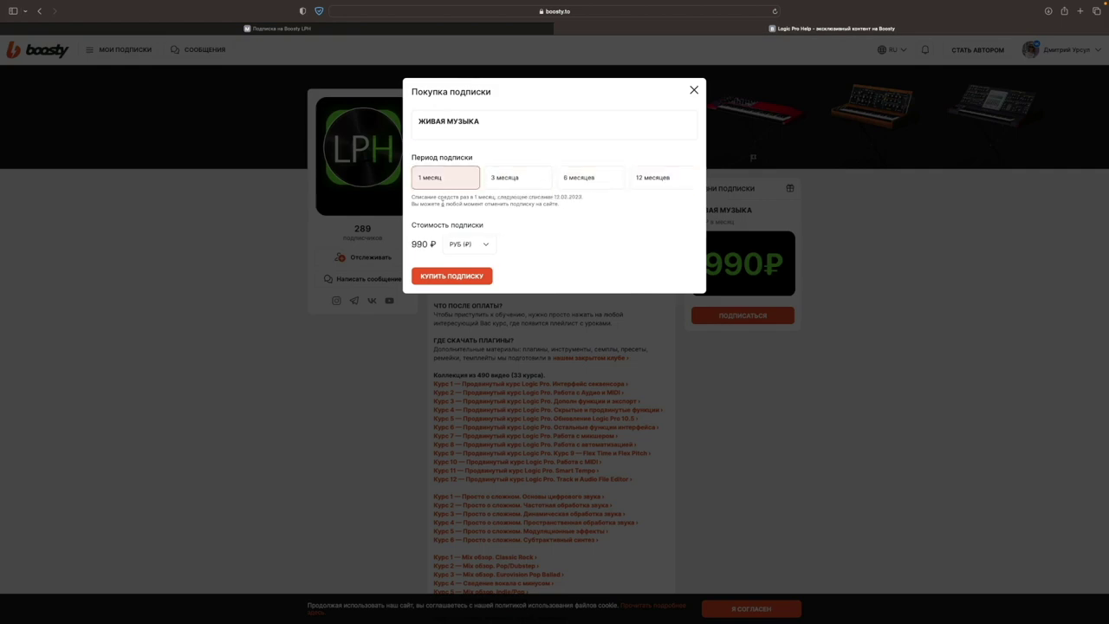
pyautogui.click(452, 275)
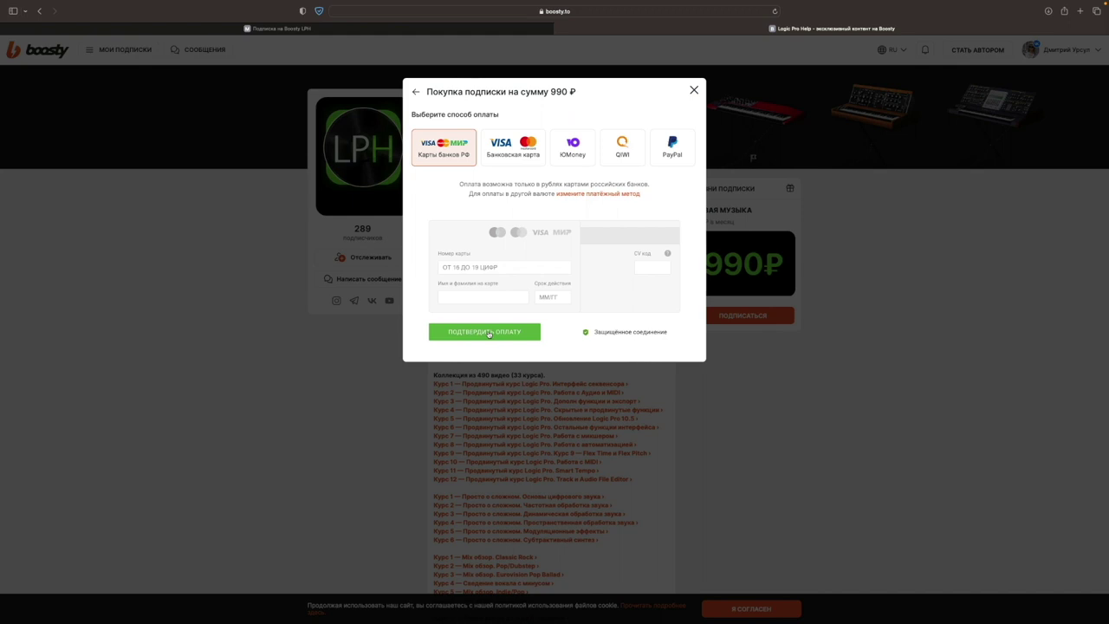
pyautogui.click(592, 375)
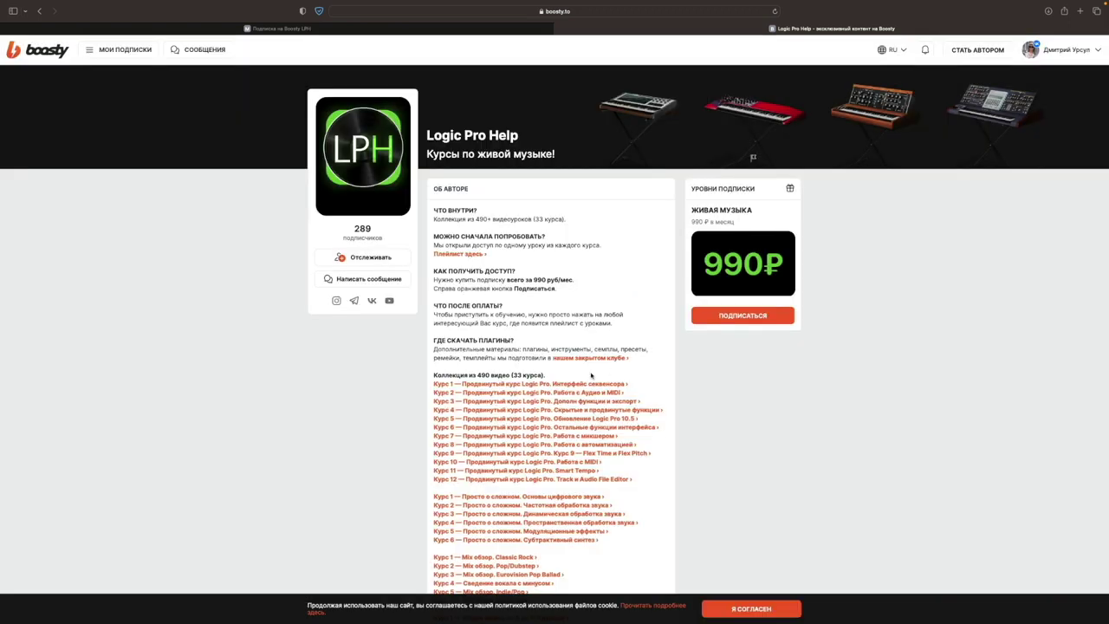
# - Look through the course list on the Logic Pro Help Boosty page and return to the subscription overview page
pyautogui.scroll(-2, 577, 385)
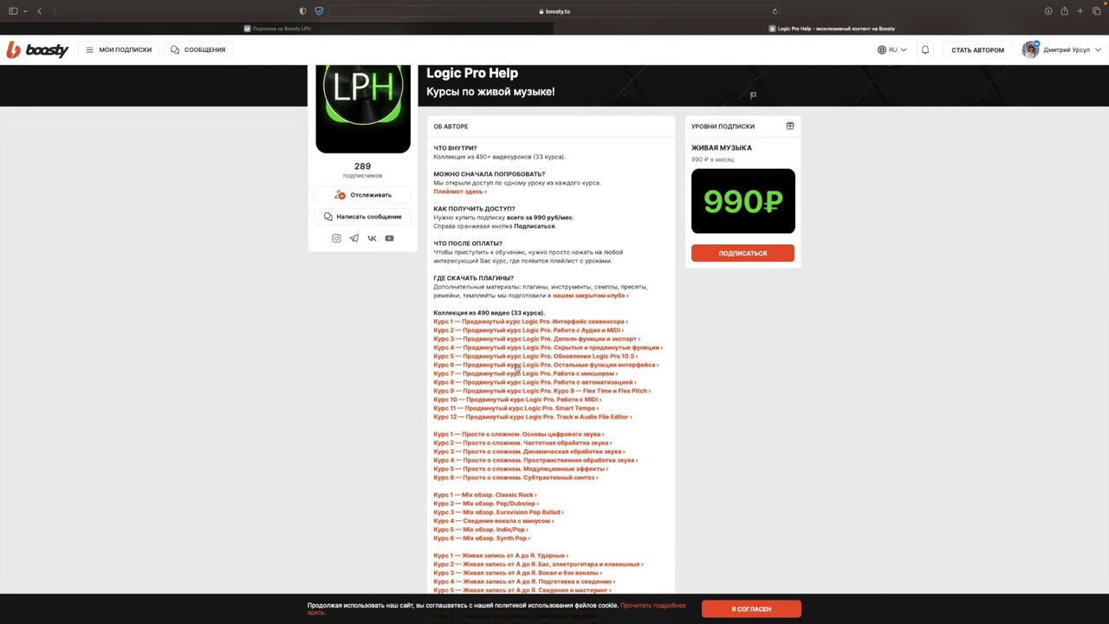
pyautogui.scroll(-1, 503, 466)
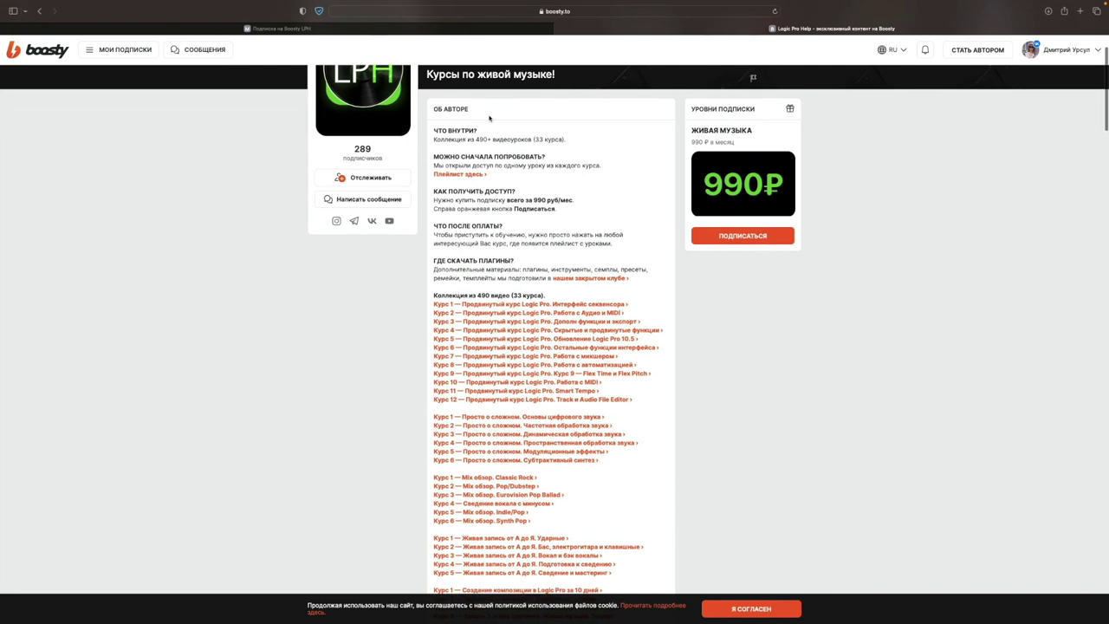
pyautogui.click(389, 29)
pyautogui.scroll(5, 503, 243)
pyautogui.scroll(-1, 450, 235)
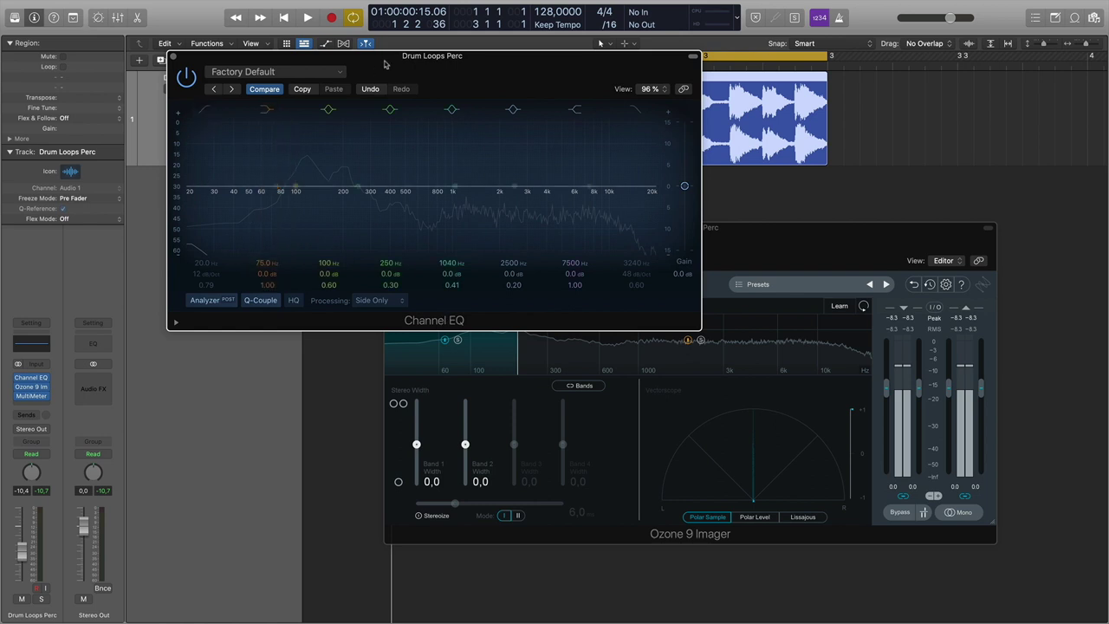
# - In Logic Pro, enable the Channel EQ's low-cut filter on the side signal at 199 Hz with a 24 dB/Oct slope
pyautogui.moveTo(381, 65); pyautogui.dragTo(513, 59)
pyautogui.click(335, 105)
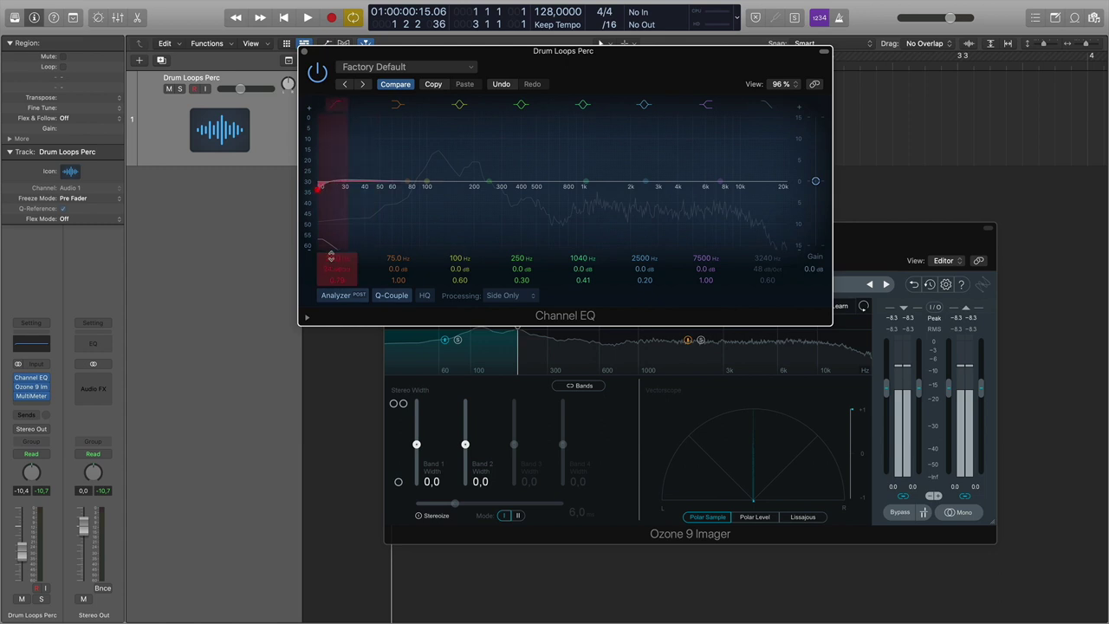
pyautogui.moveTo(319, 187); pyautogui.dragTo(474, 190)
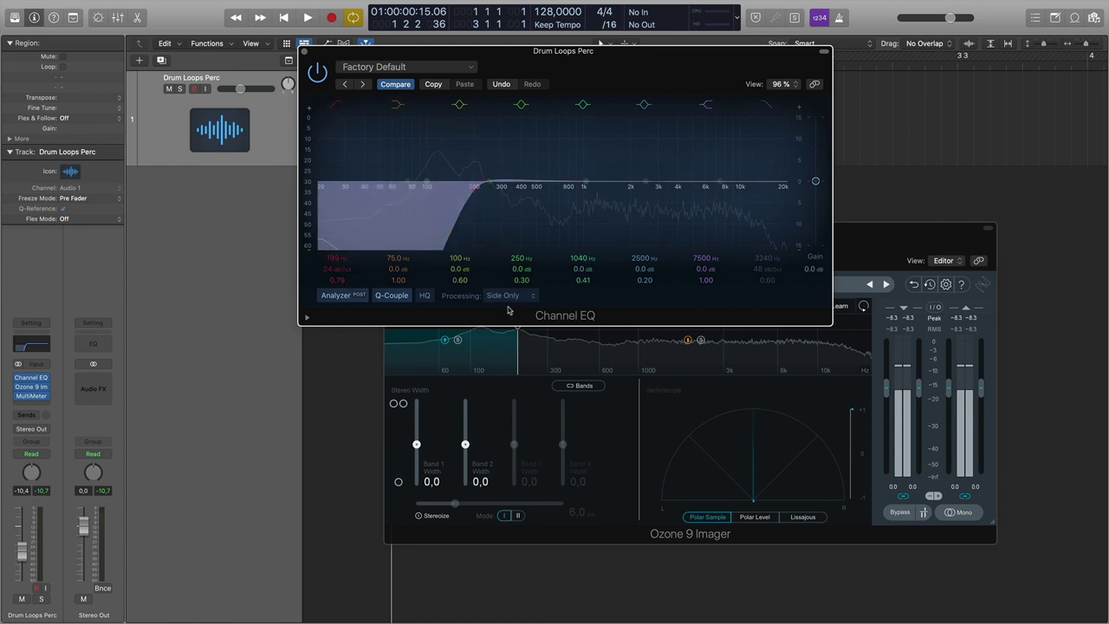
# - Move the Channel EQ and Ozone 9 Imager windows apart and play the loop while examining the vectorscope
pyautogui.moveTo(427, 47); pyautogui.dragTo(165, 20)
pyautogui.moveTo(643, 239); pyautogui.dragTo(649, 271)
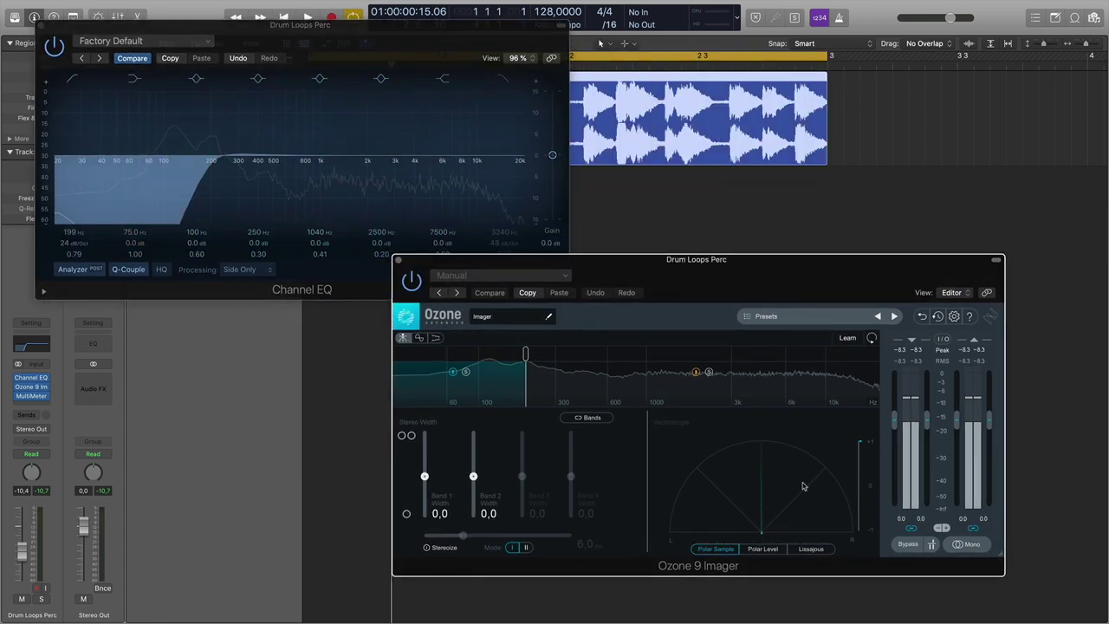
pyautogui.press('space')
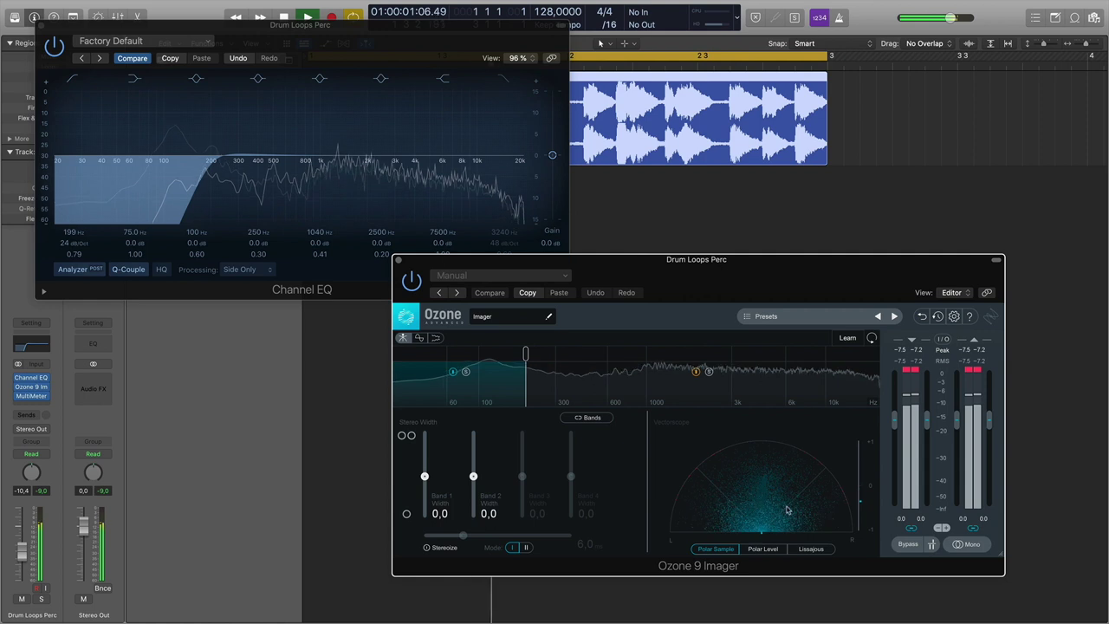
pyautogui.press('space')
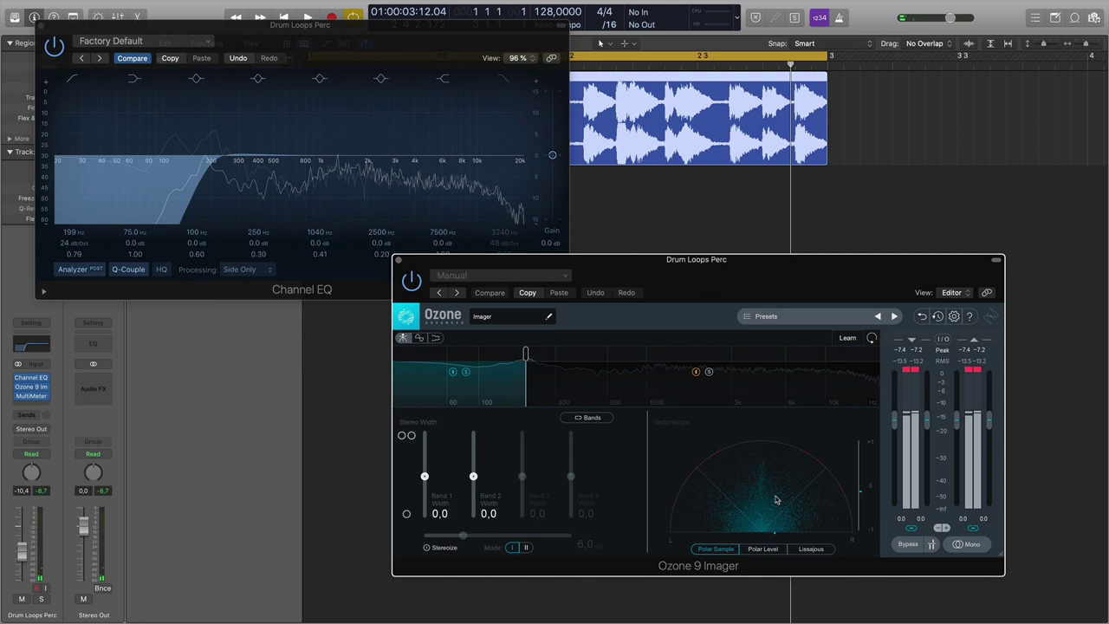
pyautogui.press('space')
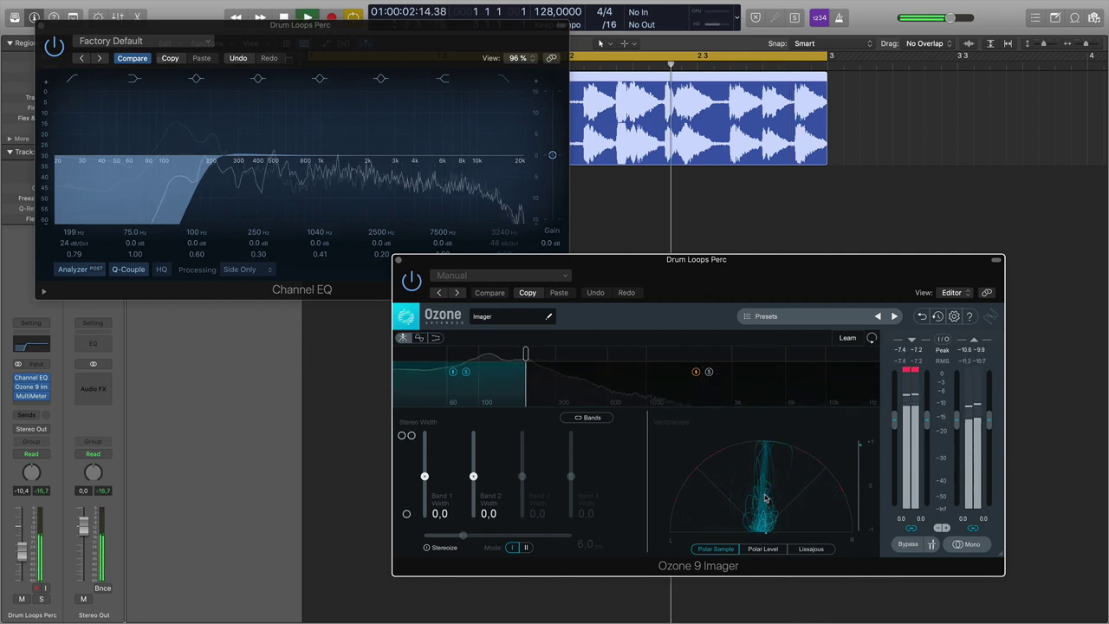
# - Compare the playing loop's vectorscope image with the Channel EQ bypassed and enabled
pyautogui.click(54, 47)
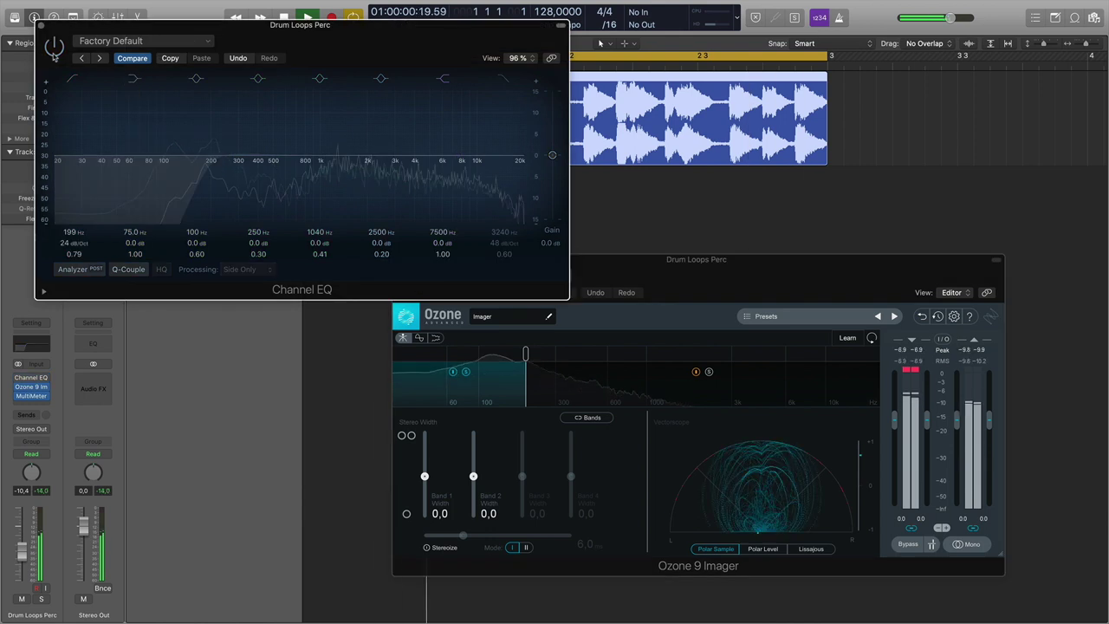
pyautogui.click(53, 47)
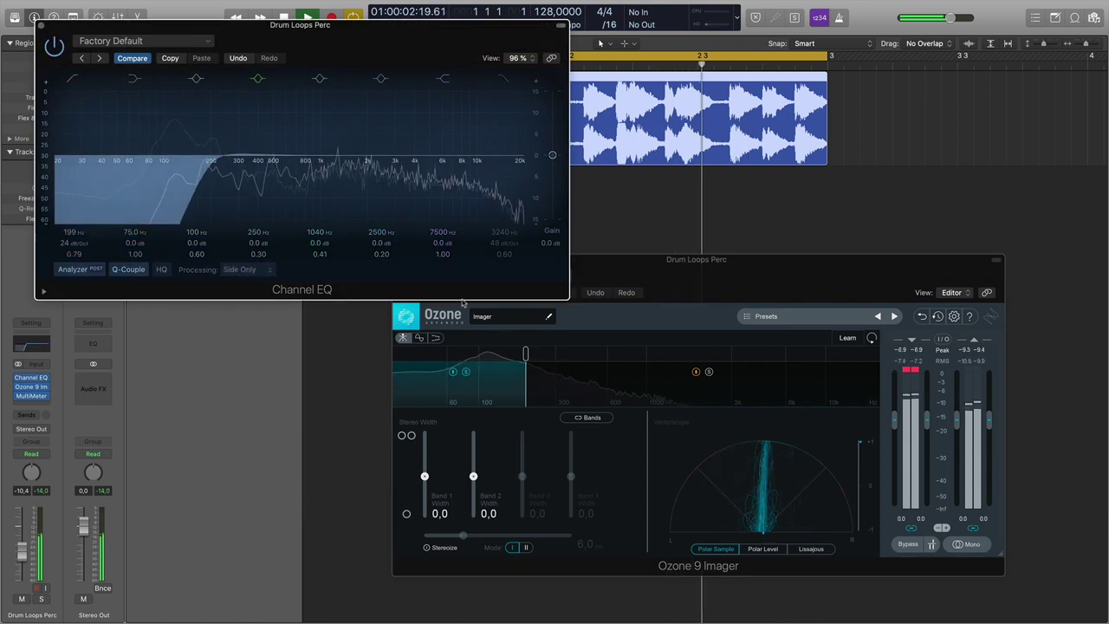
# - With the Channel EQ bypassed, set the Ozone 9 Imager crossover to 150 Hz and the Band 1 width to -100
pyautogui.moveTo(525, 354); pyautogui.dragTo(505, 356)
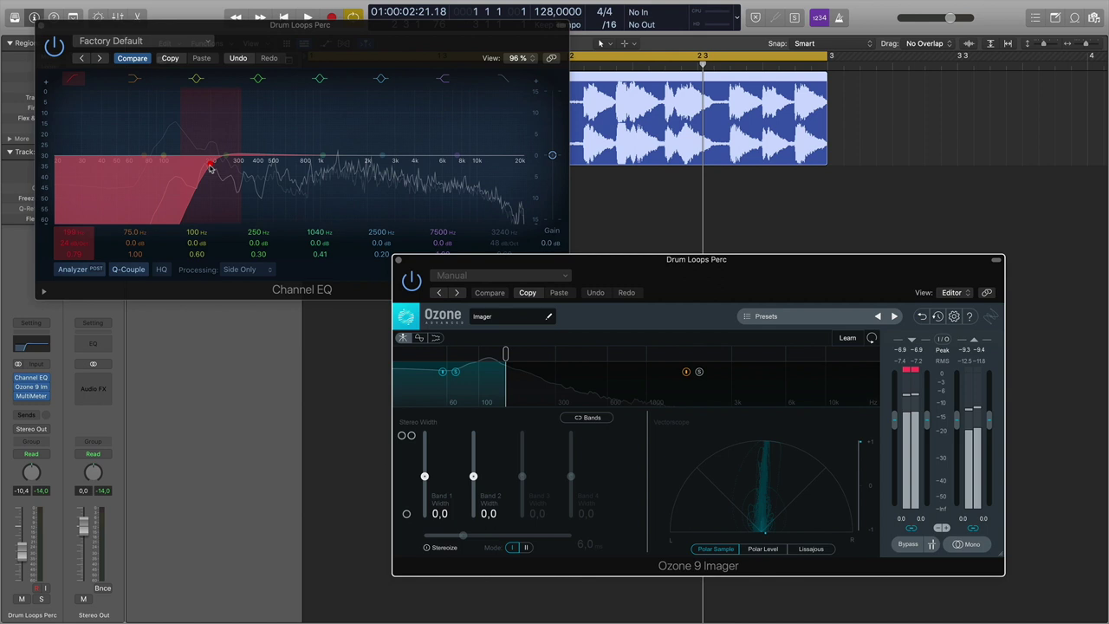
pyautogui.click(53, 48)
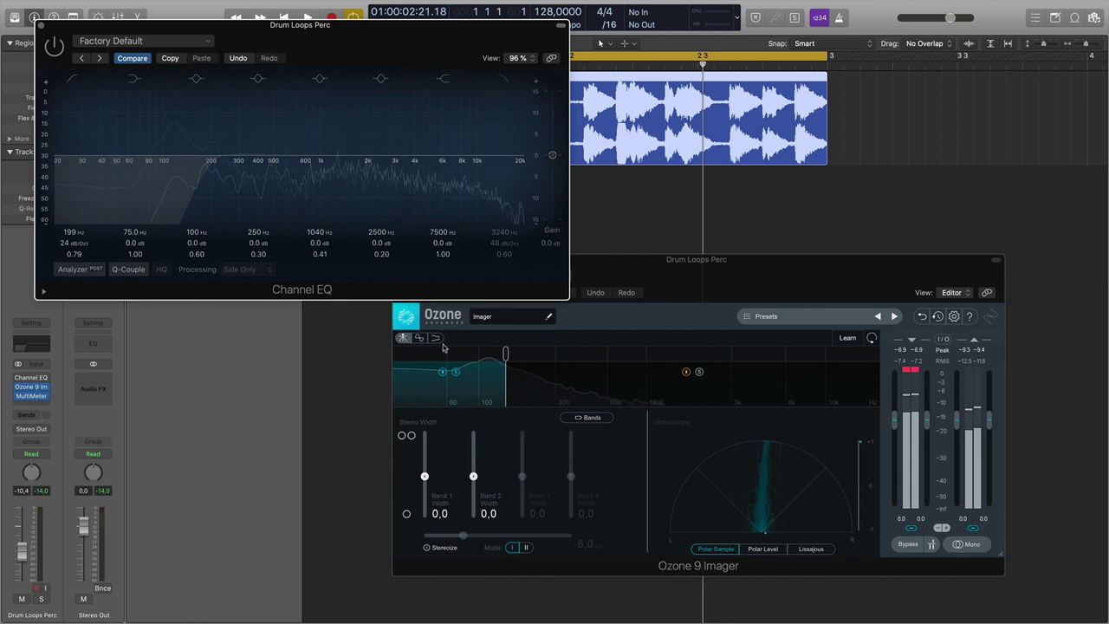
pyautogui.moveTo(628, 271); pyautogui.dragTo(629, 285)
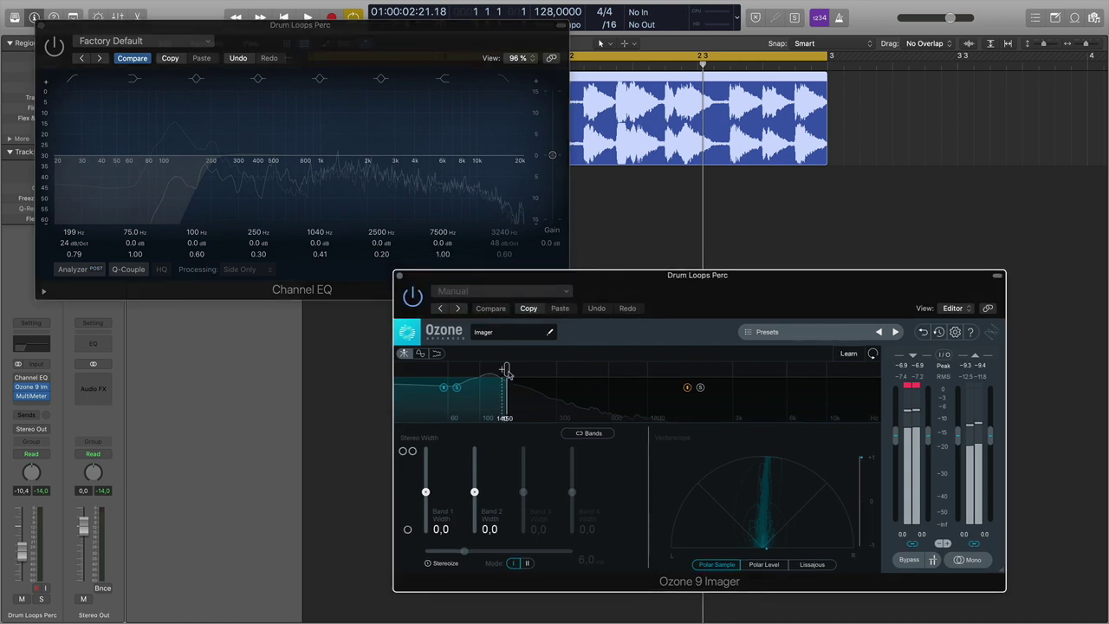
pyautogui.moveTo(509, 372); pyautogui.dragTo(509, 373)
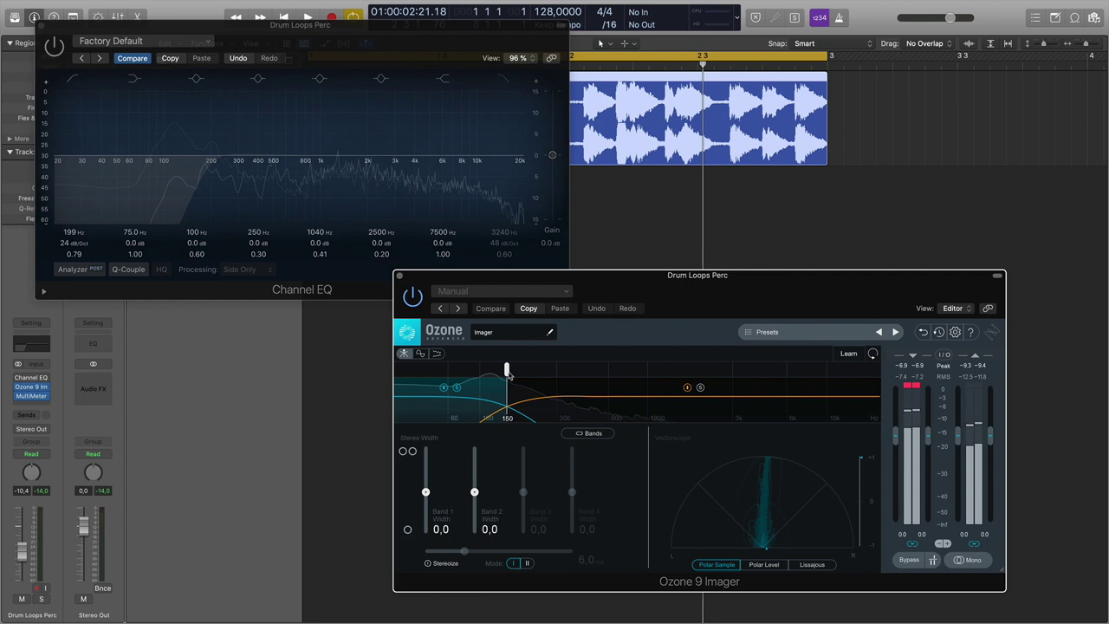
pyautogui.moveTo(425, 492); pyautogui.dragTo(426, 534)
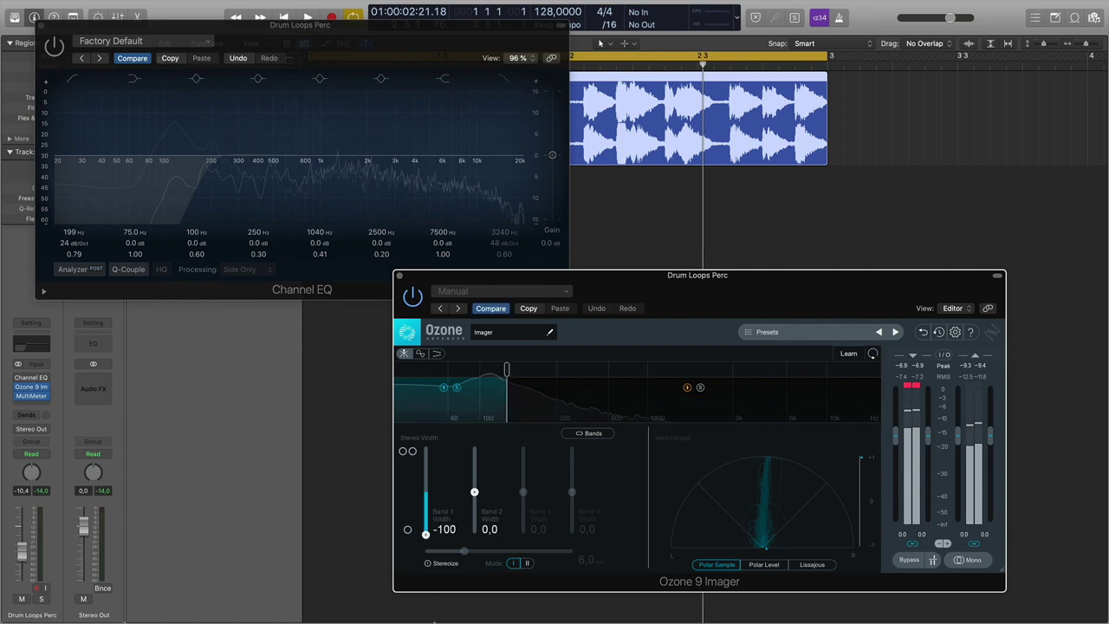
# - Play the loop while soloing Band 1, Band 2 and the full signal in turn, examining the vectorscope
pyautogui.press('space')
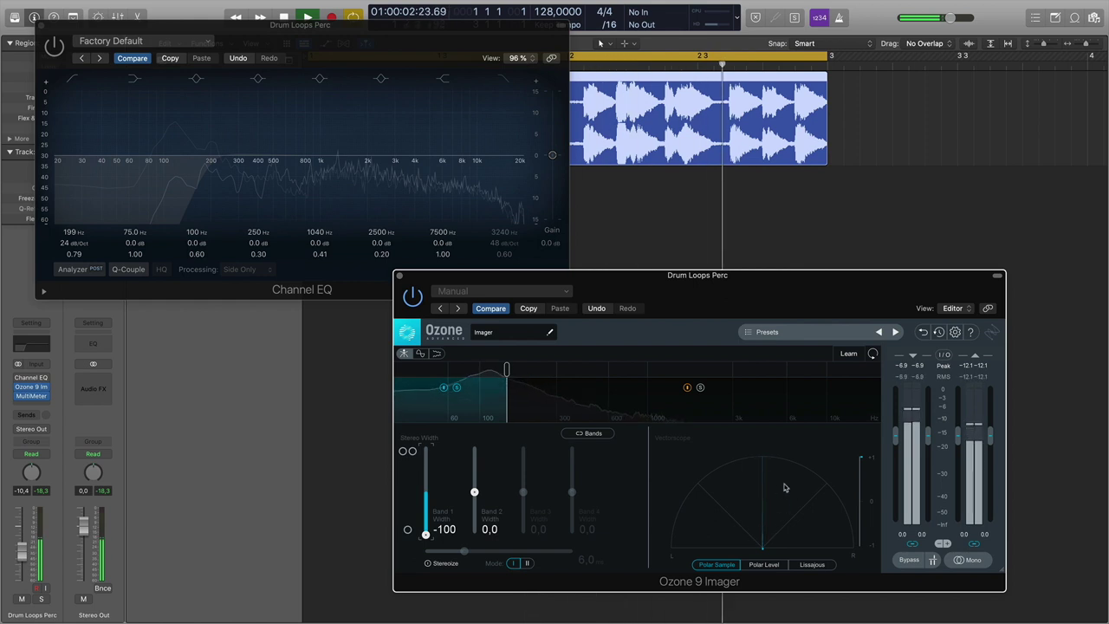
pyautogui.press('space')
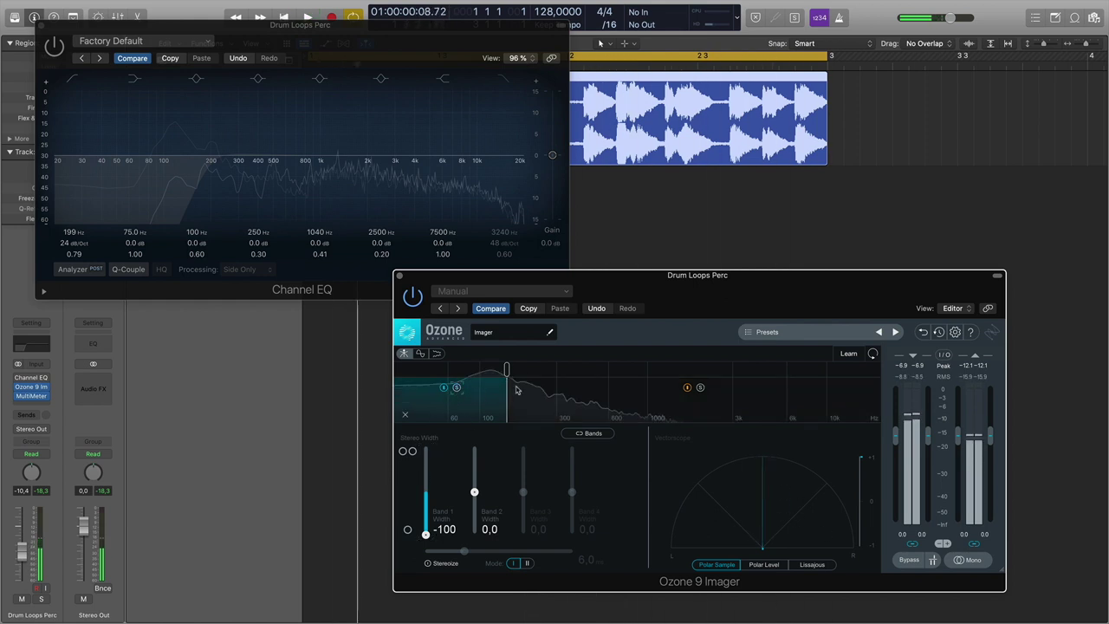
pyautogui.press('space')
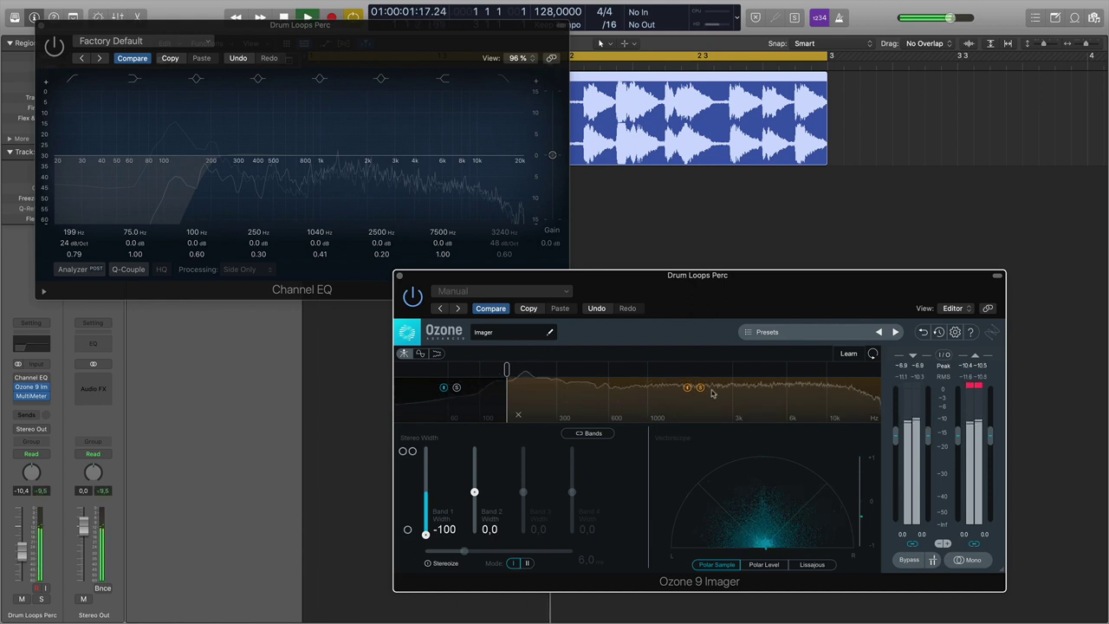
pyautogui.press('space')
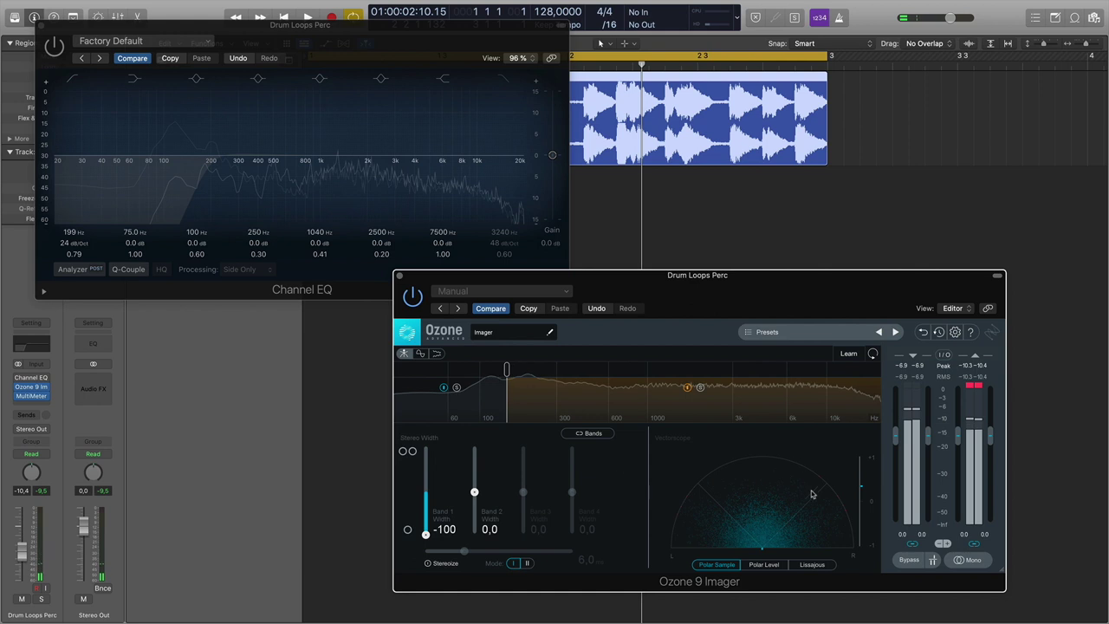
pyautogui.press('space')
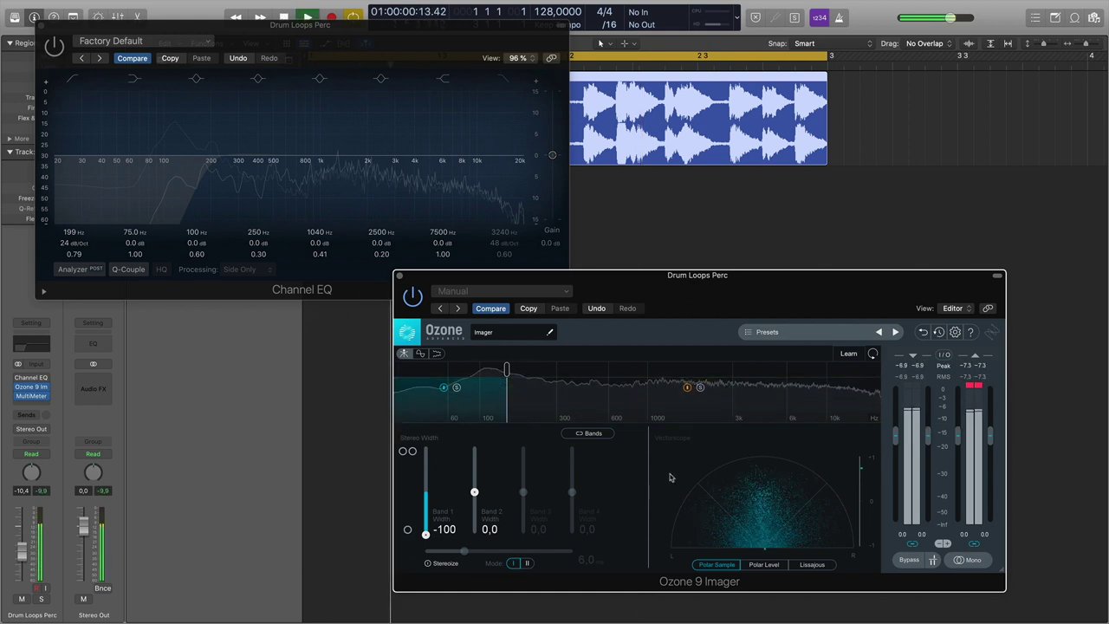
pyautogui.press('space')
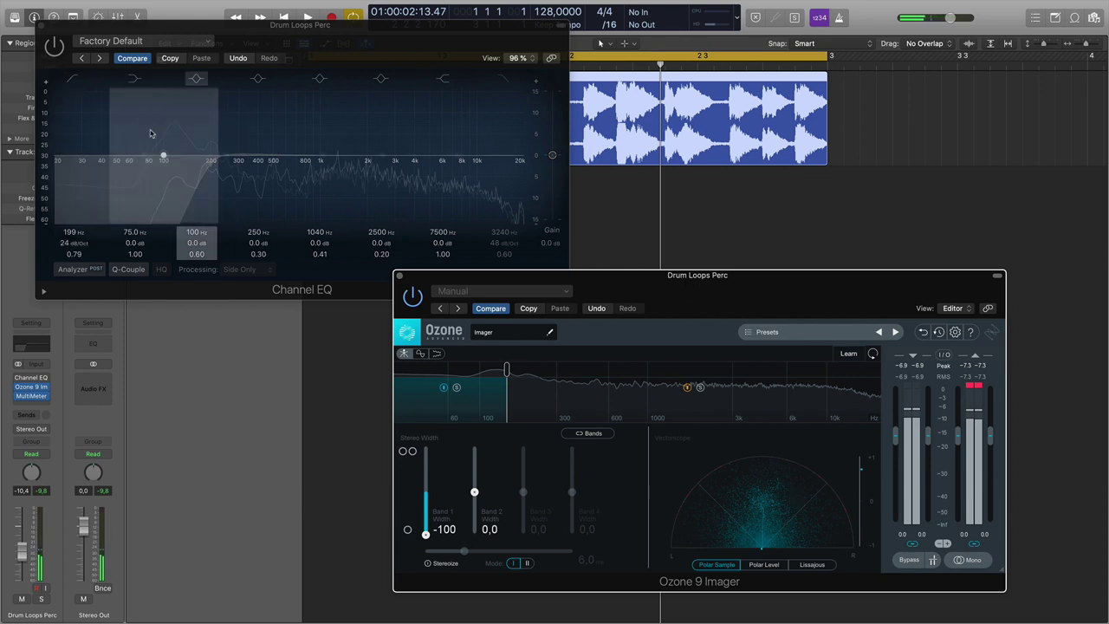
# - Re-enable the Channel EQ and boost the side signal's high shelf by 10.4 dB at 5050 Hz
pyautogui.click(78, 81)
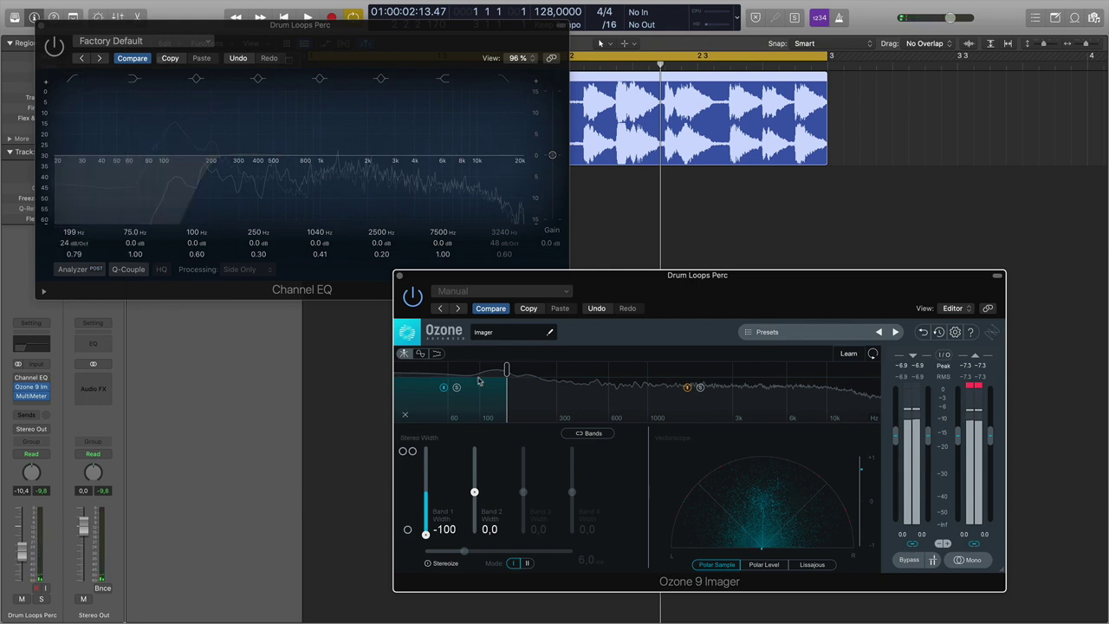
pyautogui.moveTo(708, 281); pyautogui.dragTo(765, 297)
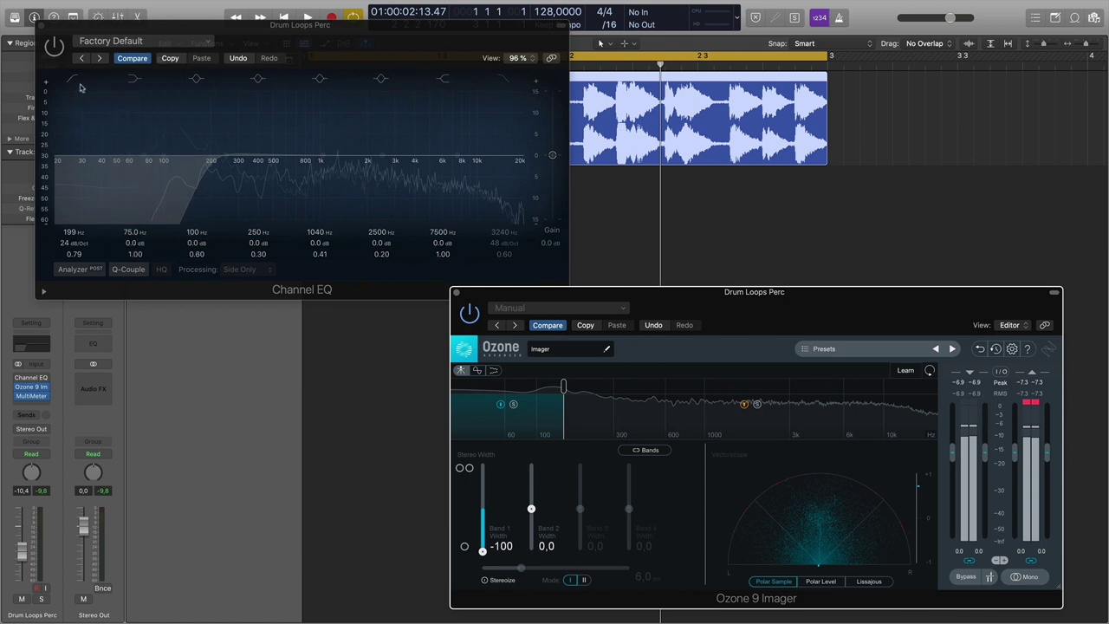
pyautogui.click(54, 48)
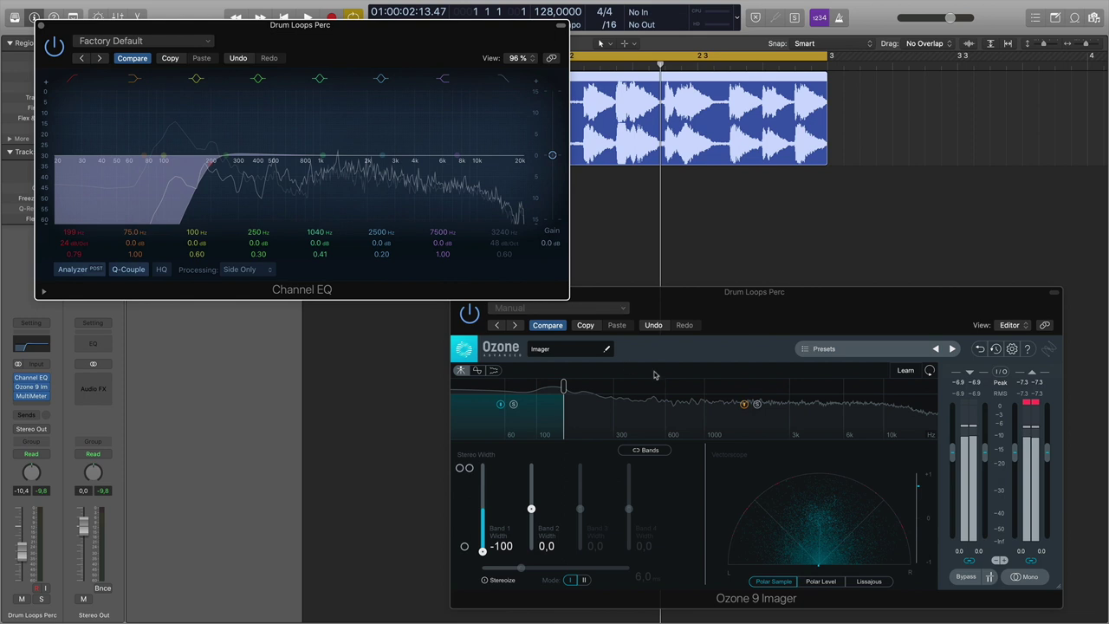
pyautogui.moveTo(457, 157); pyautogui.dragTo(432, 103)
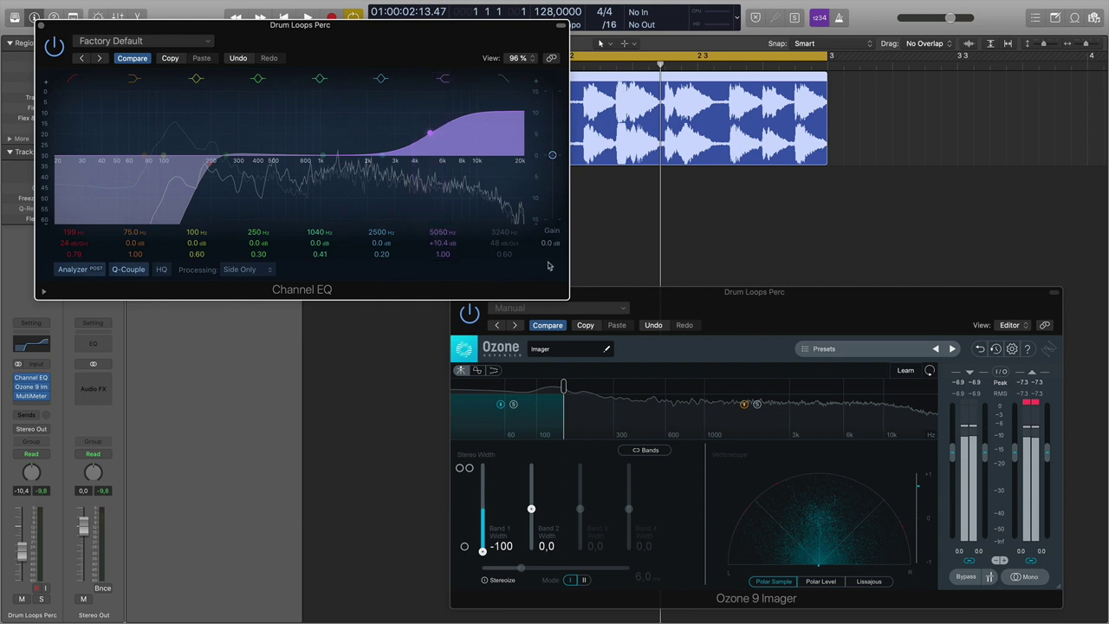
# - Reset Ozone 9 Imager's Band 1 width to 0 and remove the 150 Hz crossover
pyautogui.moveTo(483, 551); pyautogui.dragTo(483, 509)
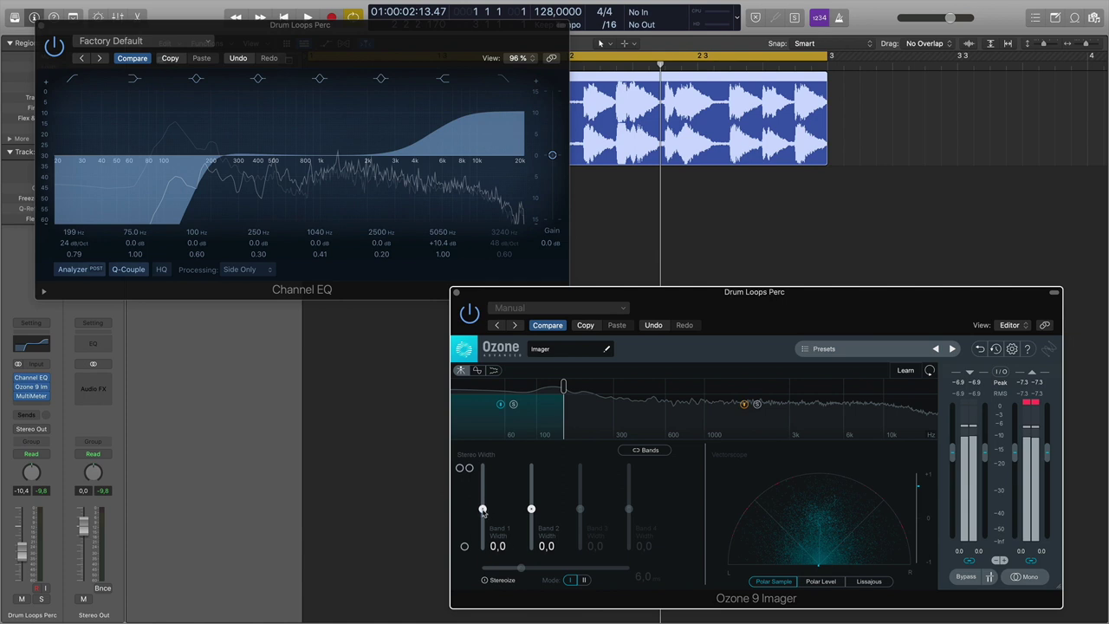
pyautogui.doubleClick(565, 403)
# - Play the loop comparing the Channel EQ bypassed and enabled, and return its high shelf to 0 dB at 4960 Hz
pyautogui.press('space')
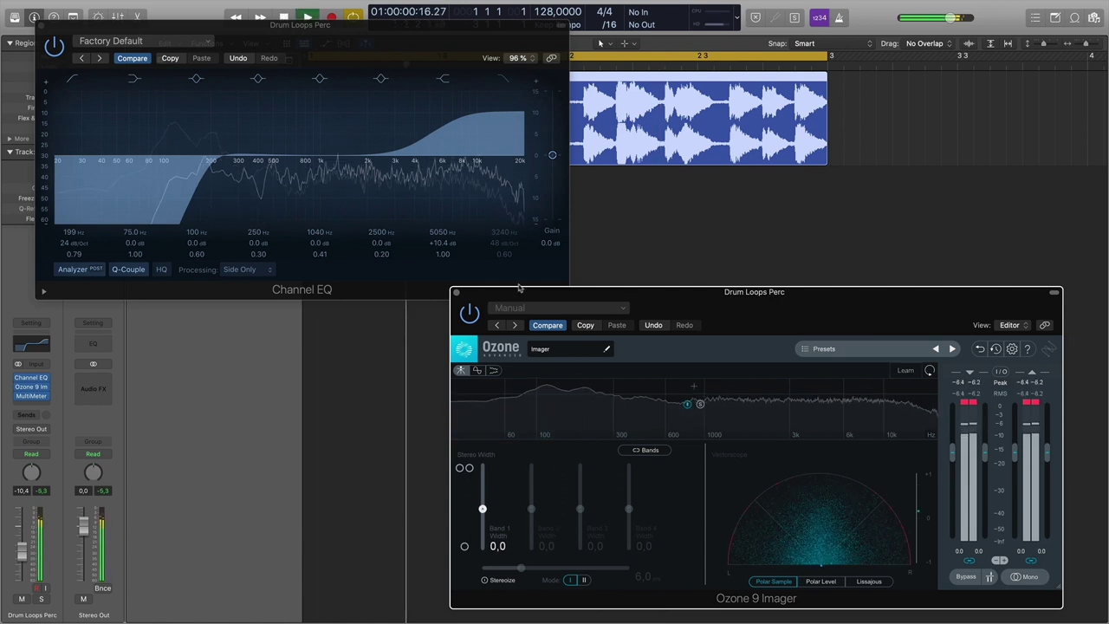
pyautogui.click(56, 51)
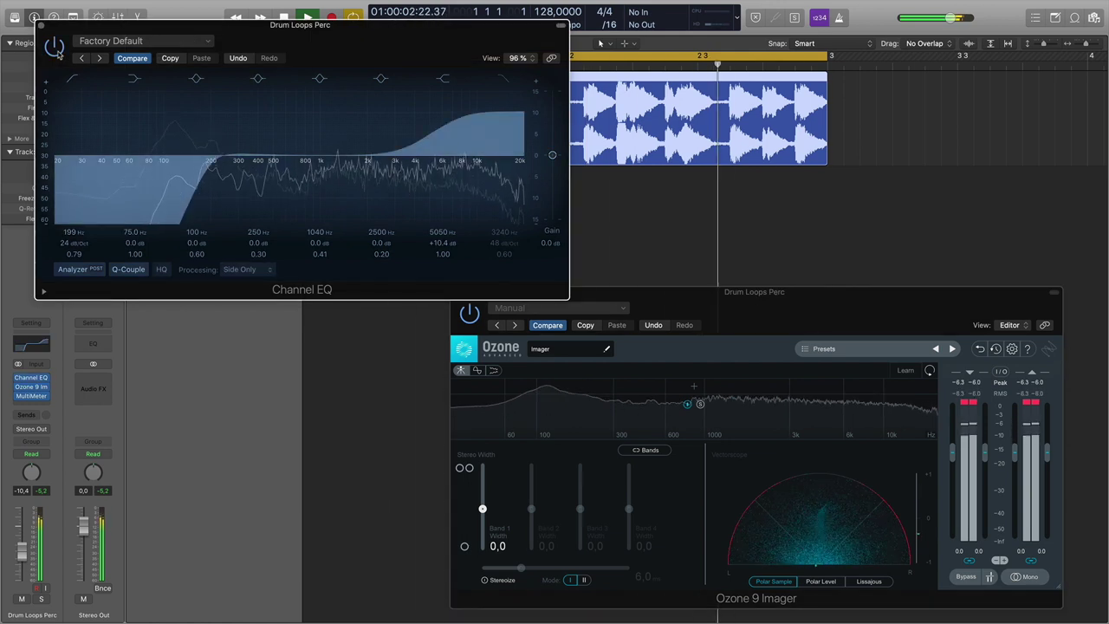
pyautogui.click(57, 51)
pyautogui.click(56, 51)
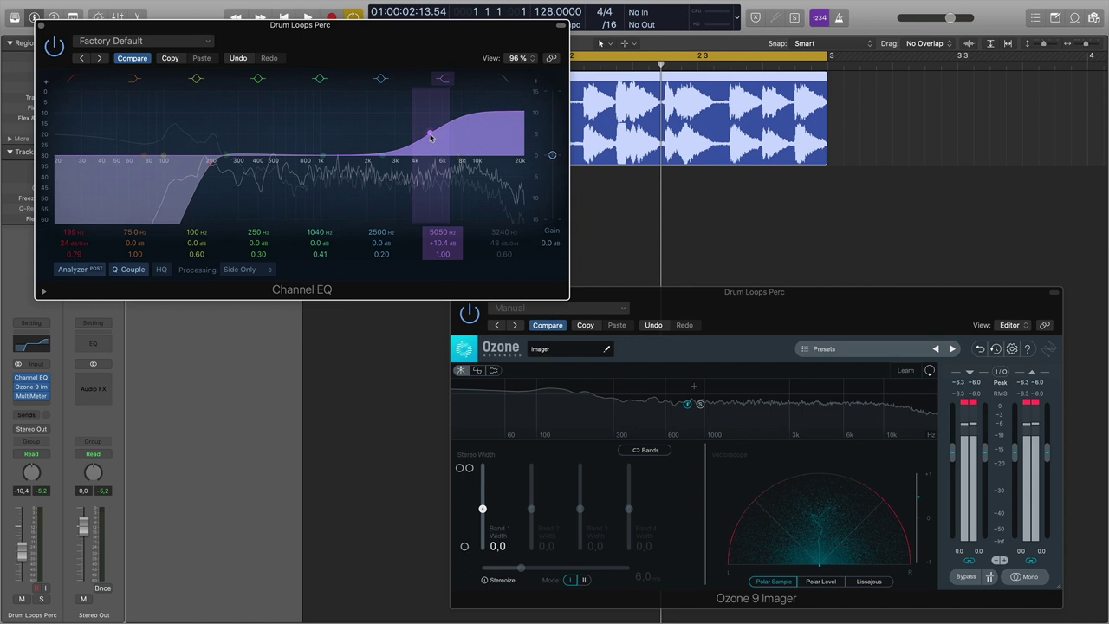
pyautogui.moveTo(431, 136); pyautogui.dragTo(428, 192)
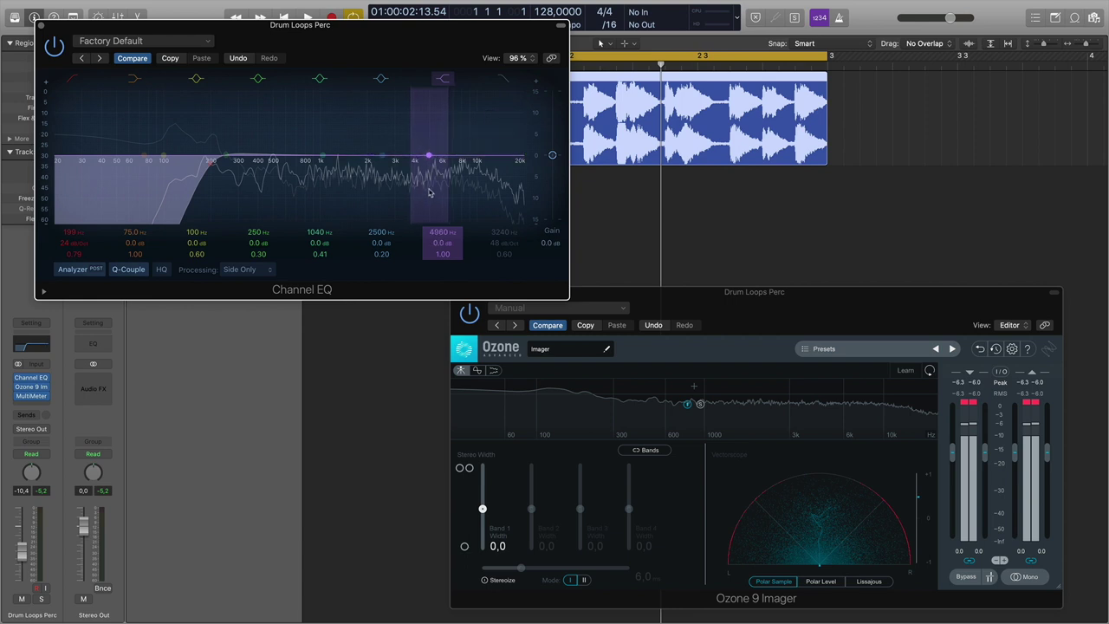
# - Add a high-frequency crossover between 3 and 6 kHz in Ozone 9 Imager and set the Band 4 width to 60.8
pyautogui.click(828, 388)
pyautogui.moveTo(827, 389); pyautogui.dragTo(829, 390)
pyautogui.moveTo(629, 509); pyautogui.dragTo(630, 487)
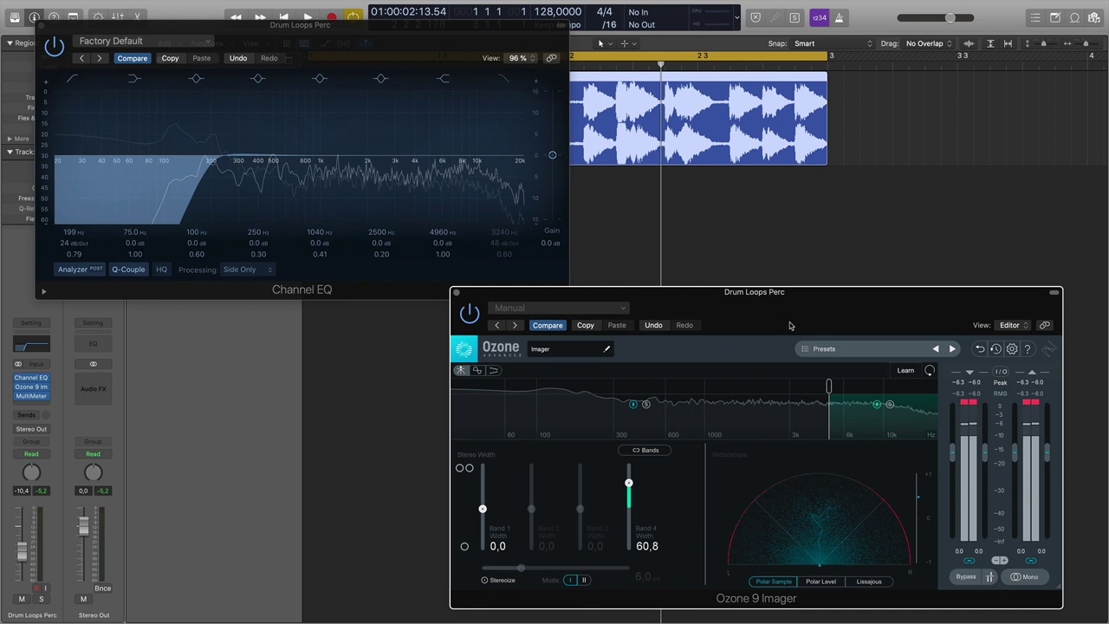
# - Play the loop while raising the Band 4 width to 81 and 100, and compare with Ozone 9 Imager bypassed
pyautogui.press('space')
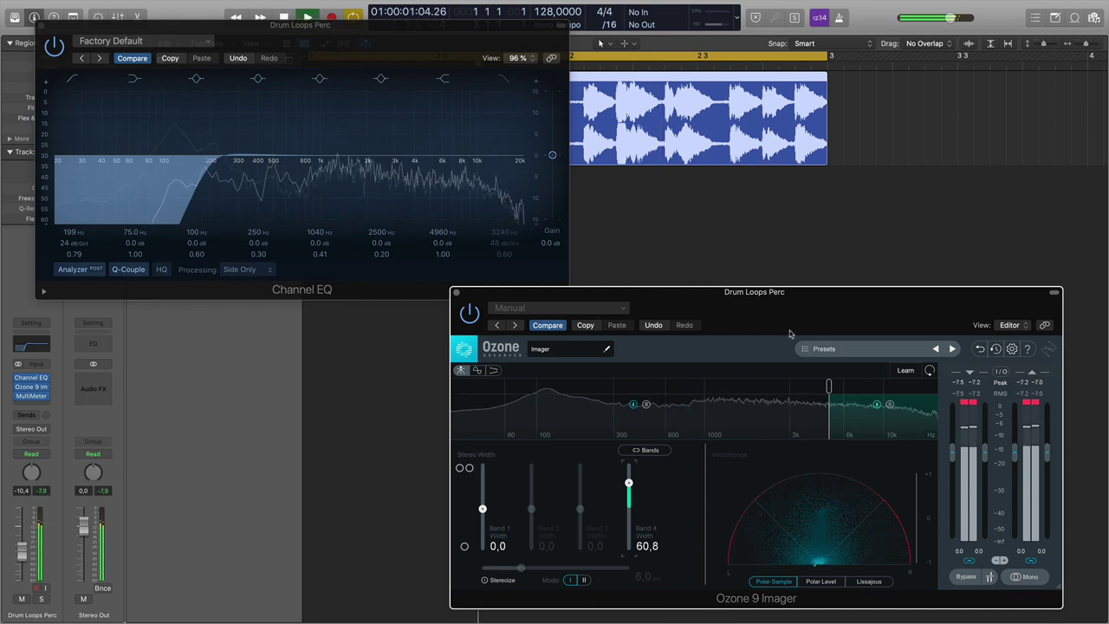
pyautogui.moveTo(631, 468); pyautogui.dragTo(631, 459)
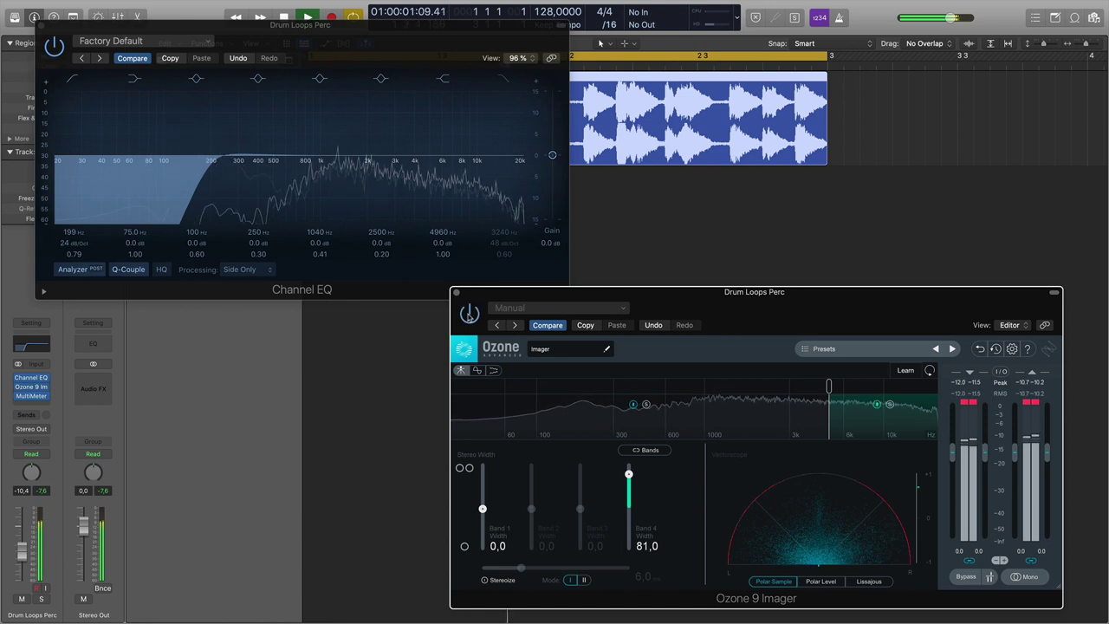
pyautogui.moveTo(626, 487); pyautogui.dragTo(628, 461)
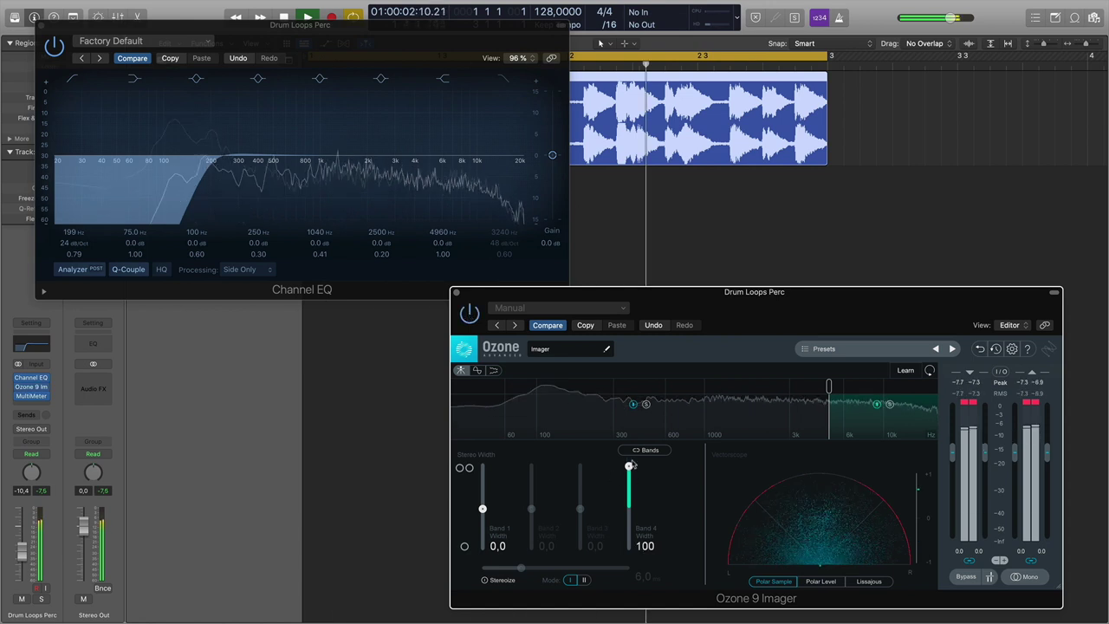
pyautogui.click(469, 313)
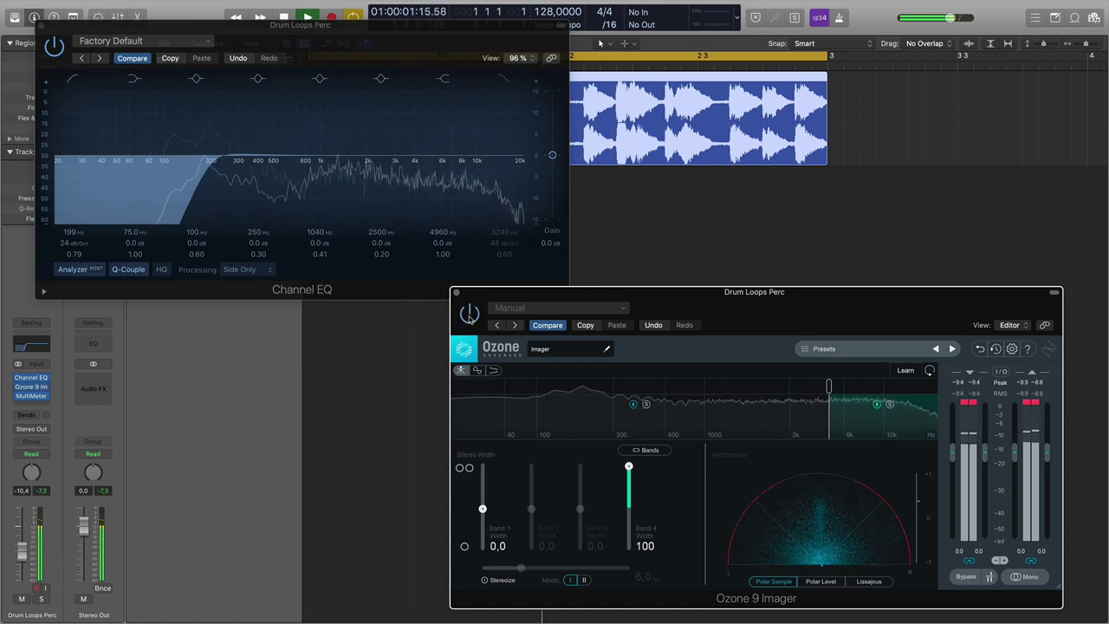
# - Reset the Band 4 width to 0 and remove the high-frequency crossover from Ozone 9 Imager
pyautogui.moveTo(630, 468); pyautogui.dragTo(630, 510)
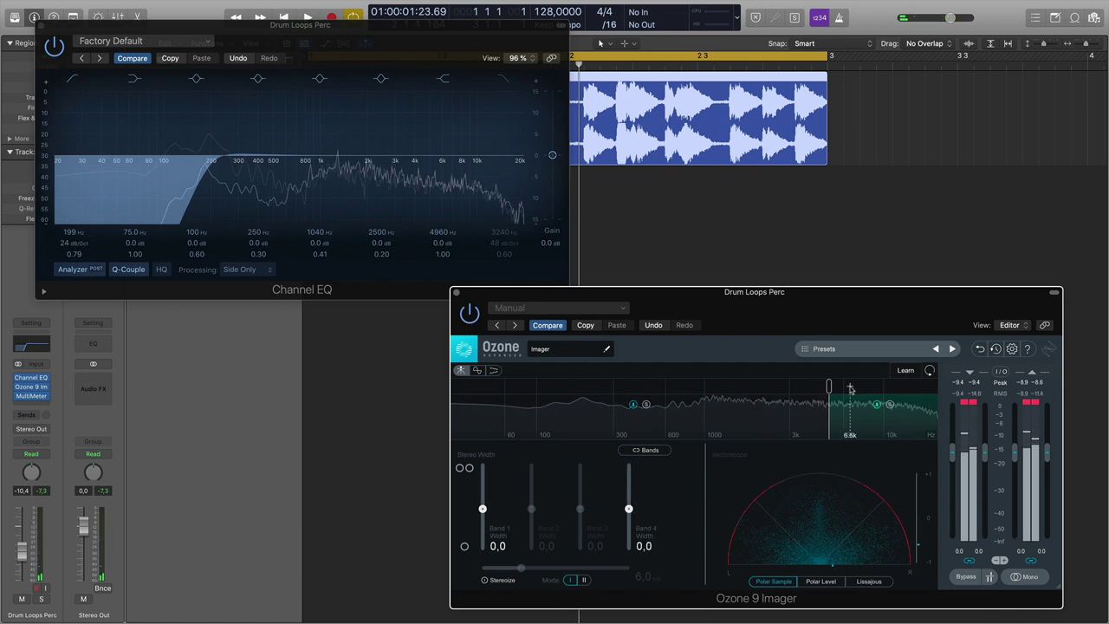
pyautogui.click(842, 432)
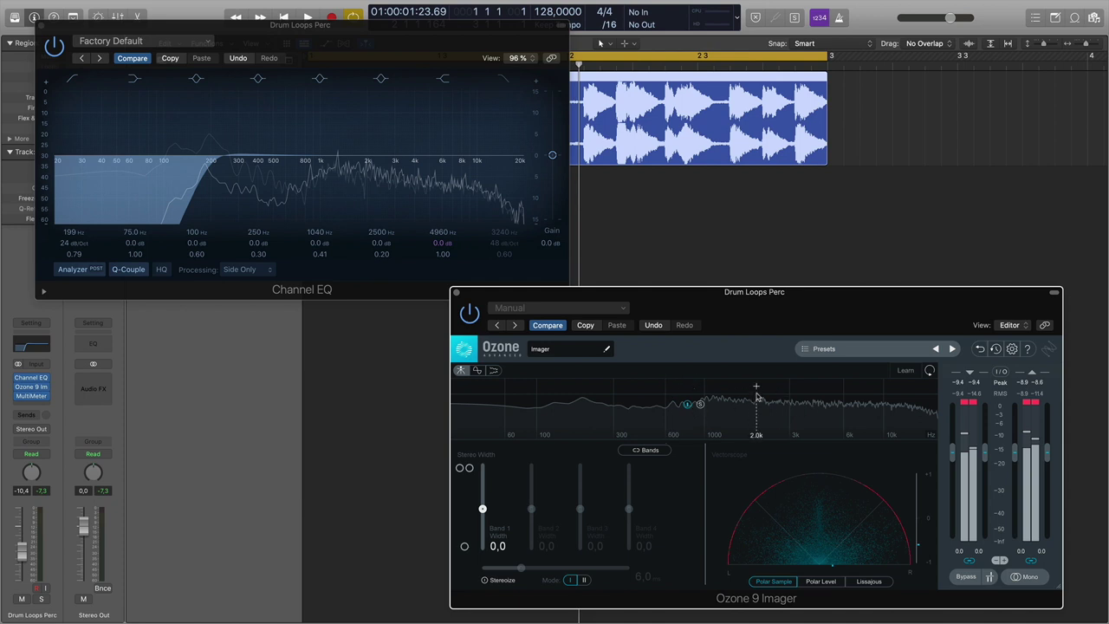
# - Look through the Channel EQ's processing modes and keep Side Only selected
pyautogui.click(322, 159)
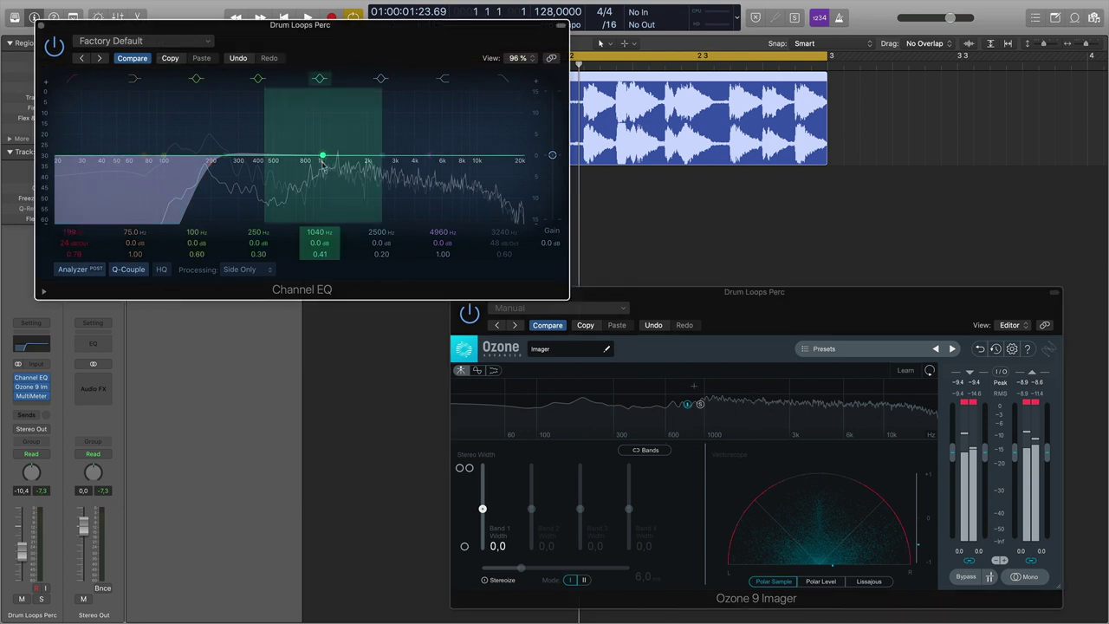
pyautogui.click(269, 269)
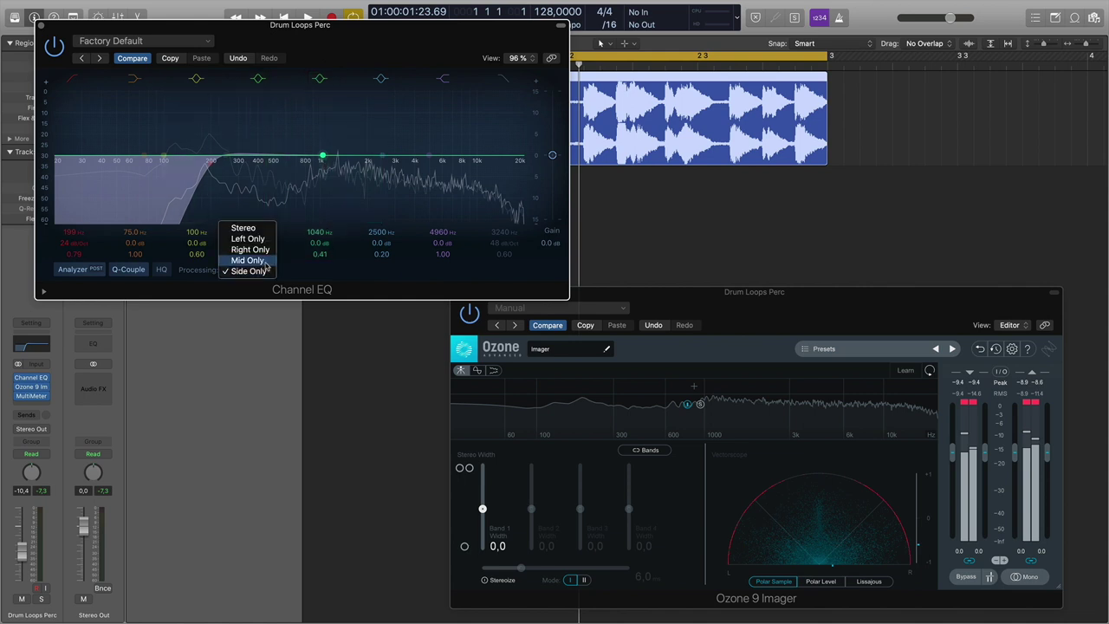
pyautogui.click(249, 271)
pyautogui.click(250, 272)
pyautogui.click(296, 274)
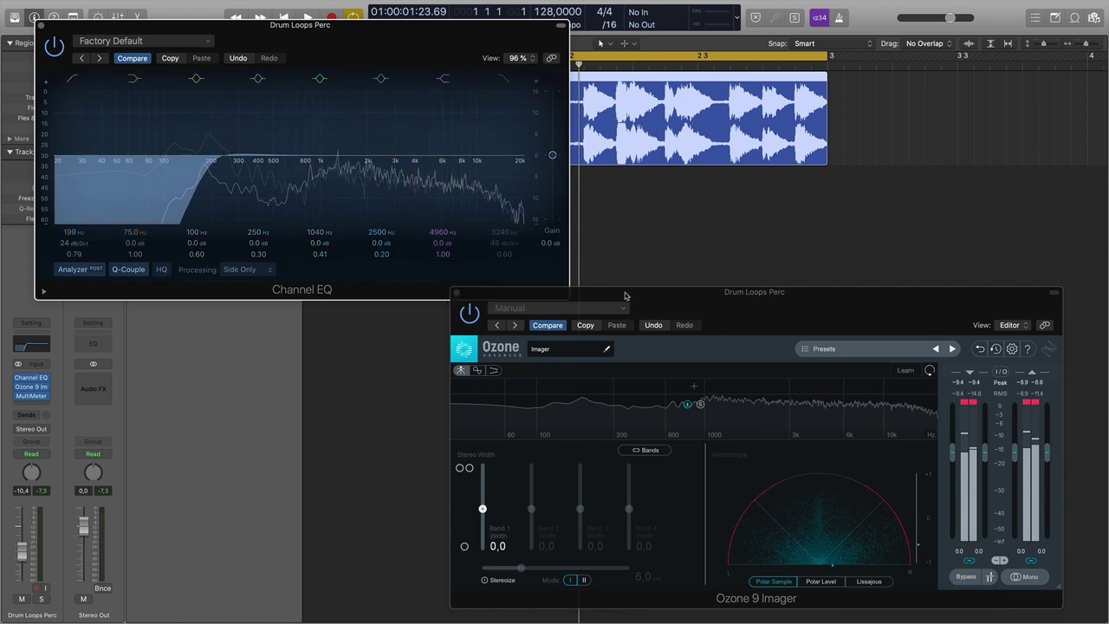
# - Close the Ozone 9 Imager window and lower the Channel EQ's side low-cut frequency to 20 Hz
pyautogui.moveTo(622, 293); pyautogui.dragTo(627, 301)
pyautogui.click(462, 300)
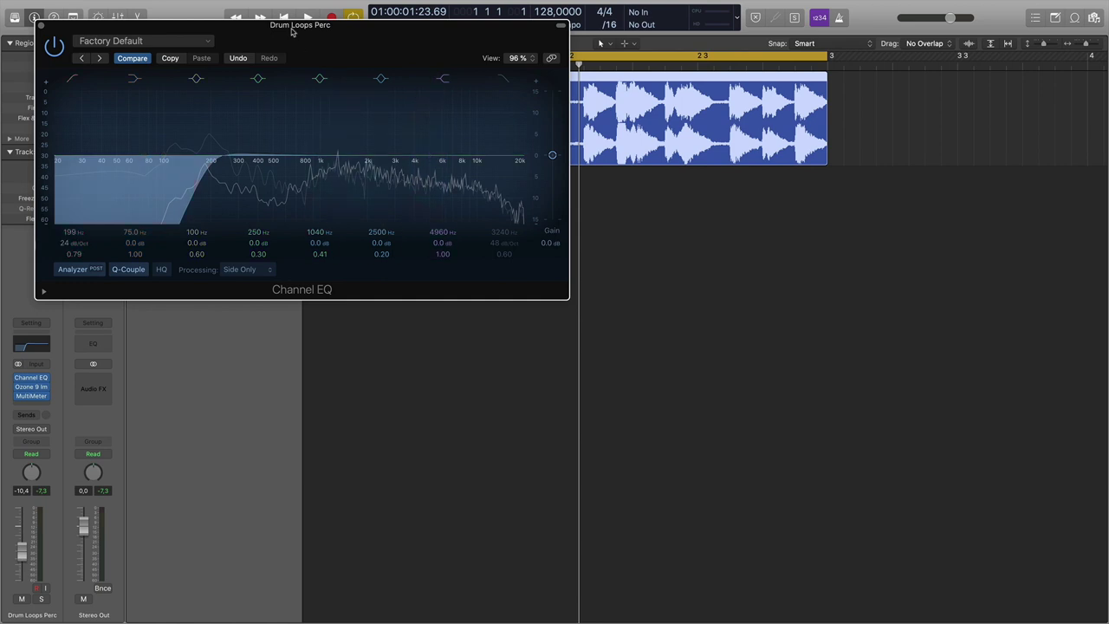
pyautogui.moveTo(289, 26); pyautogui.dragTo(479, 106)
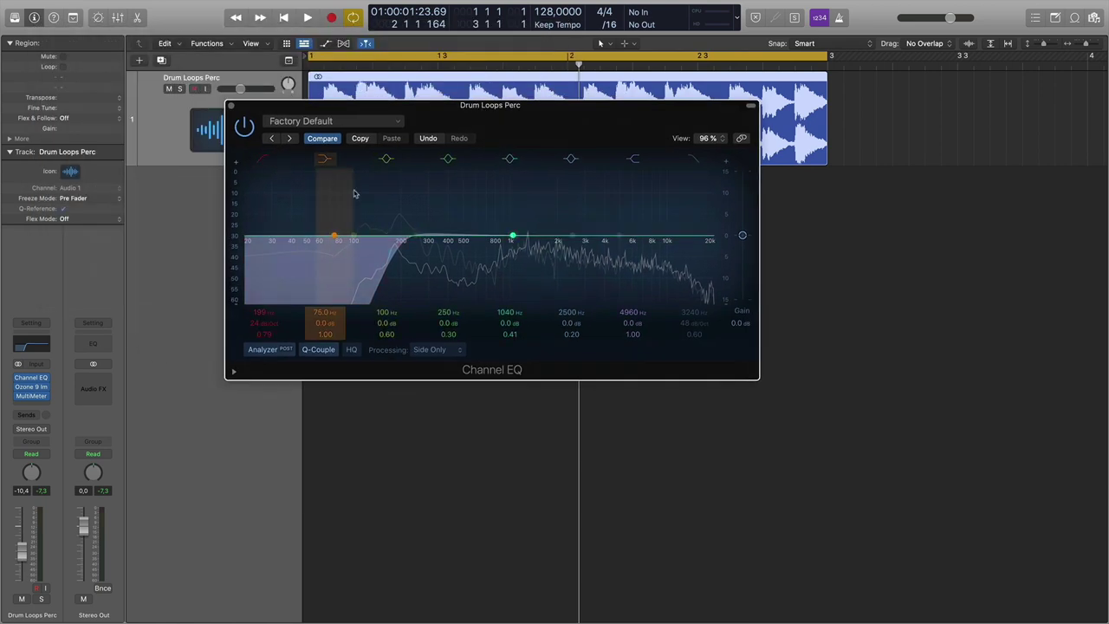
pyautogui.moveTo(400, 250); pyautogui.dragTo(244, 247)
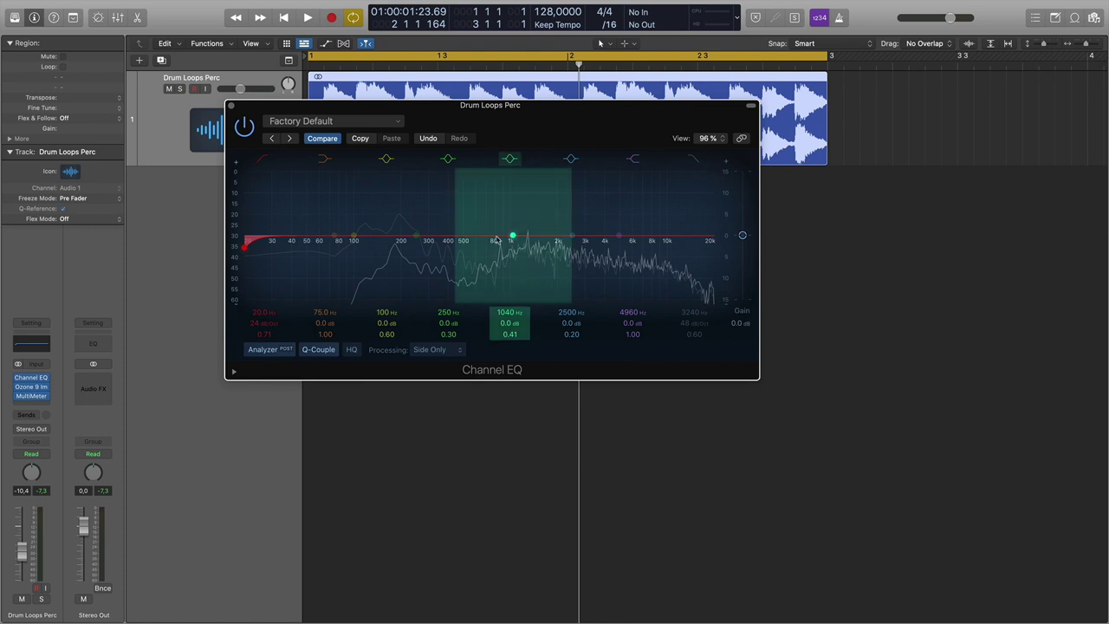
# - Boost the Channel EQ's 1040 Hz band to +6.0 dB at 1270 Hz and switch the processing to Mid Only
pyautogui.moveTo(513, 237); pyautogui.dragTo(526, 211)
pyautogui.click(446, 352)
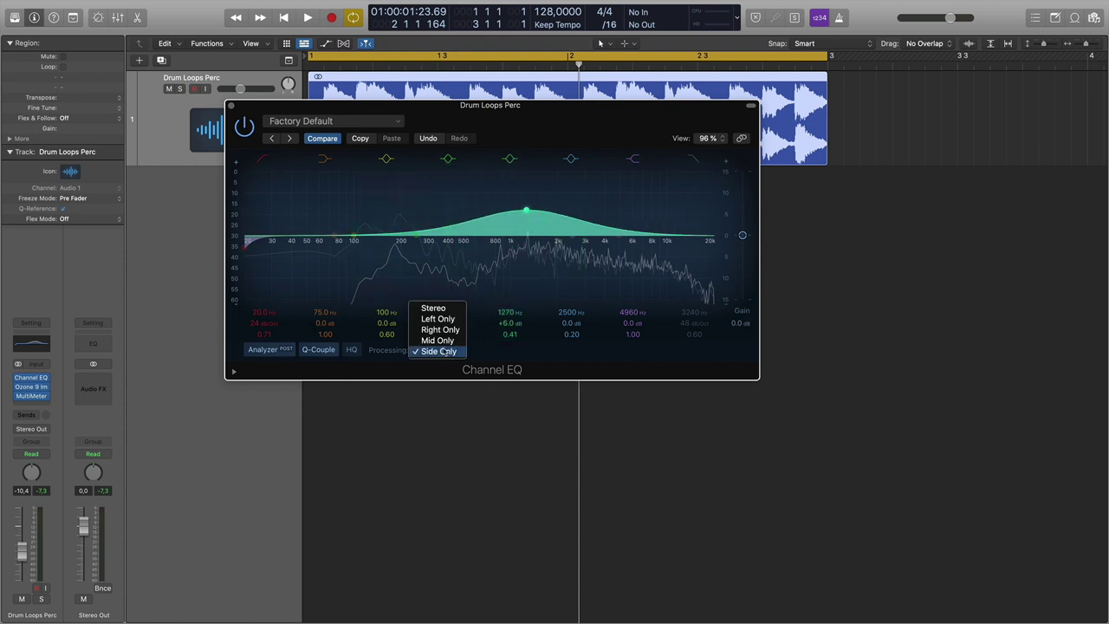
pyautogui.click(437, 343)
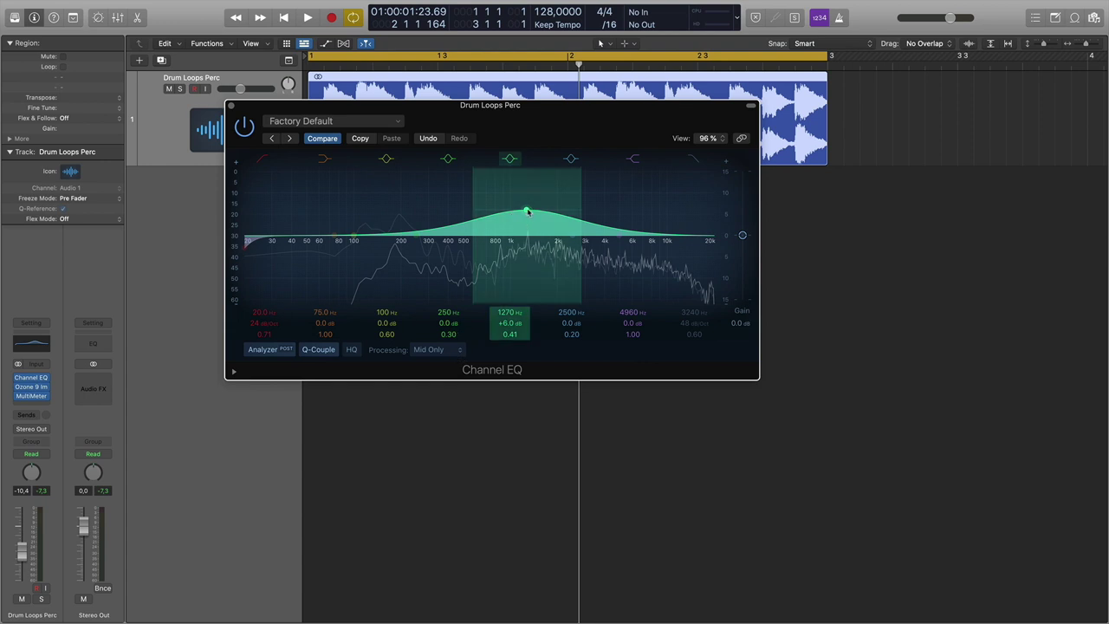
# - Switch the Channel EQ to Stereo processing and shape the boosted midrange band into a -3.5 dB cut at 1250 Hz with Q 1.80
pyautogui.click(438, 350)
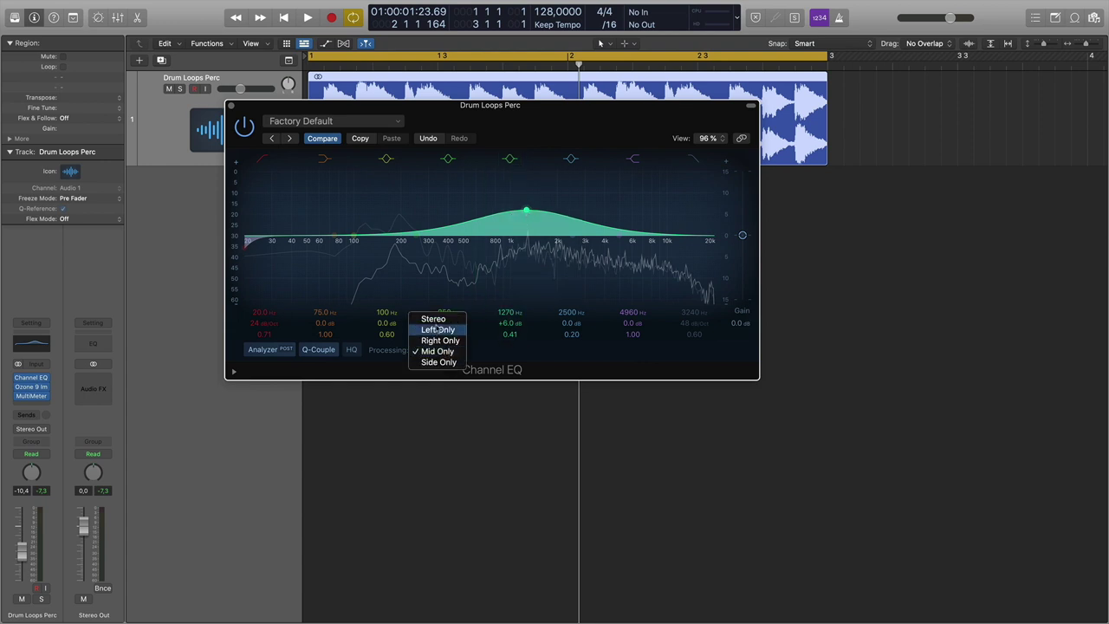
pyautogui.click(437, 323)
pyautogui.moveTo(526, 211); pyautogui.dragTo(526, 262)
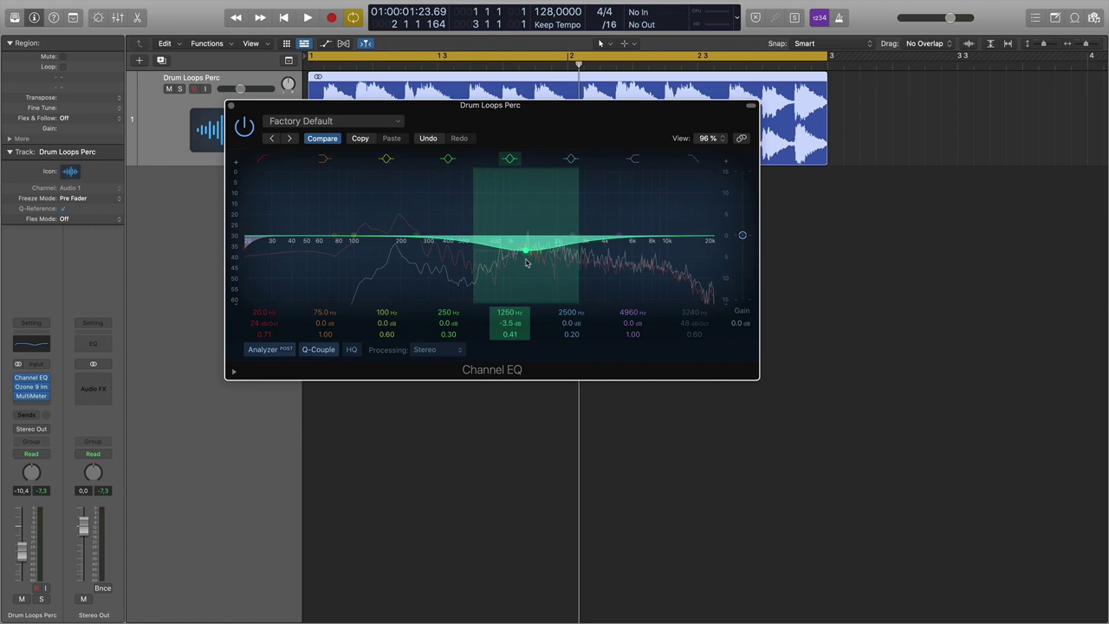
pyautogui.moveTo(516, 327); pyautogui.dragTo(517, 312)
pyautogui.moveTo(525, 251); pyautogui.dragTo(530, 254)
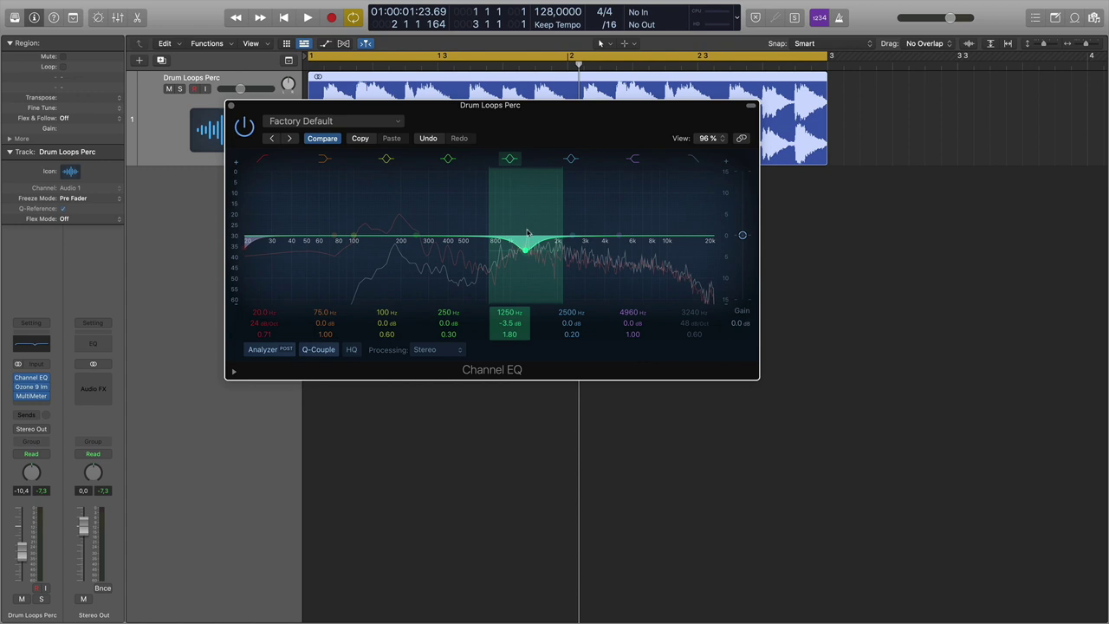
# - Set the Channel EQ's processing to Mid Only and deepen the midrange cut to -5.0 dB at 1290 Hz
pyautogui.click(442, 350)
pyautogui.click(445, 384)
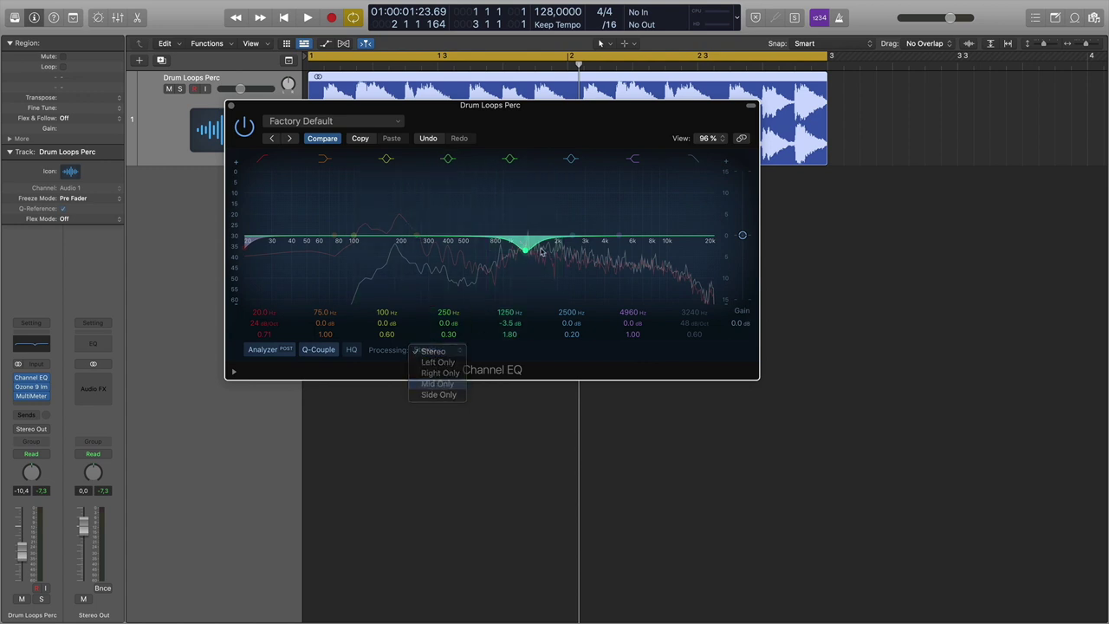
pyautogui.moveTo(526, 252); pyautogui.dragTo(529, 262)
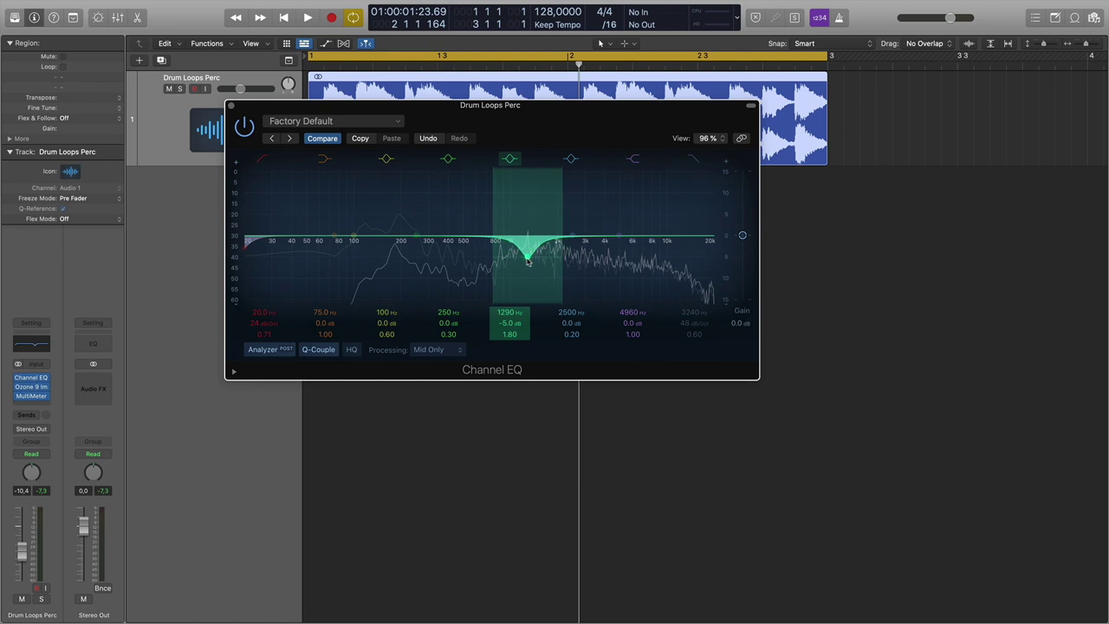
# - Switch the Channel EQ to Side Only processing and bring the midrange band's gain up to -0.3 dB
pyautogui.click(453, 350)
pyautogui.click(438, 364)
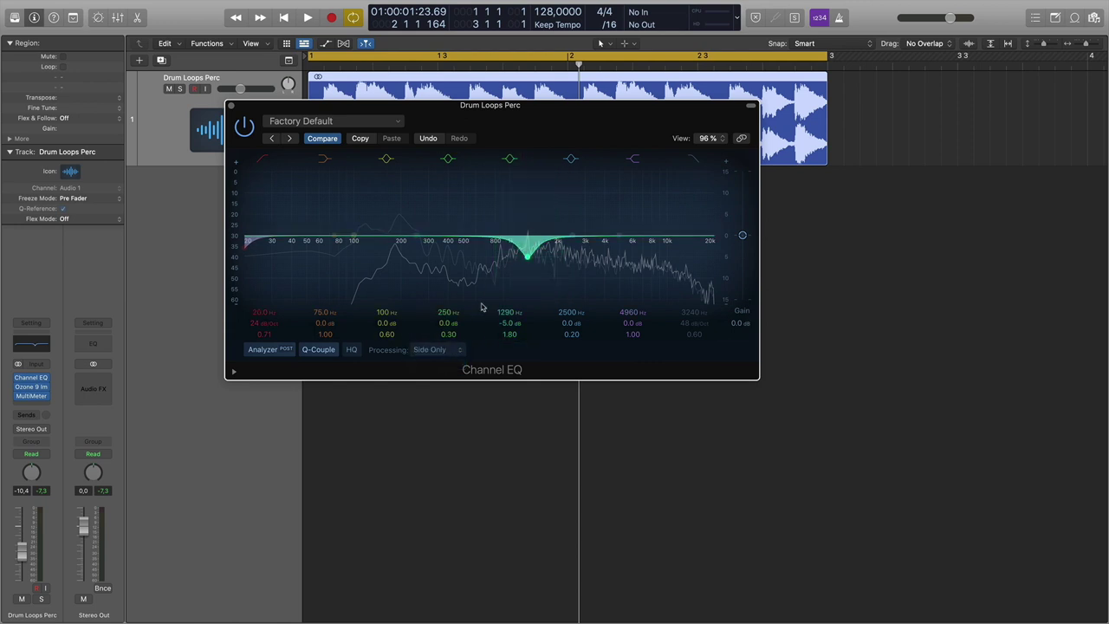
pyautogui.moveTo(533, 268); pyautogui.dragTo(527, 237)
# - Set the processing to Mid Only, cut the midrange band to about -4.3 dB, and return it to 0.0 dB at 1300 Hz
pyautogui.click(442, 350)
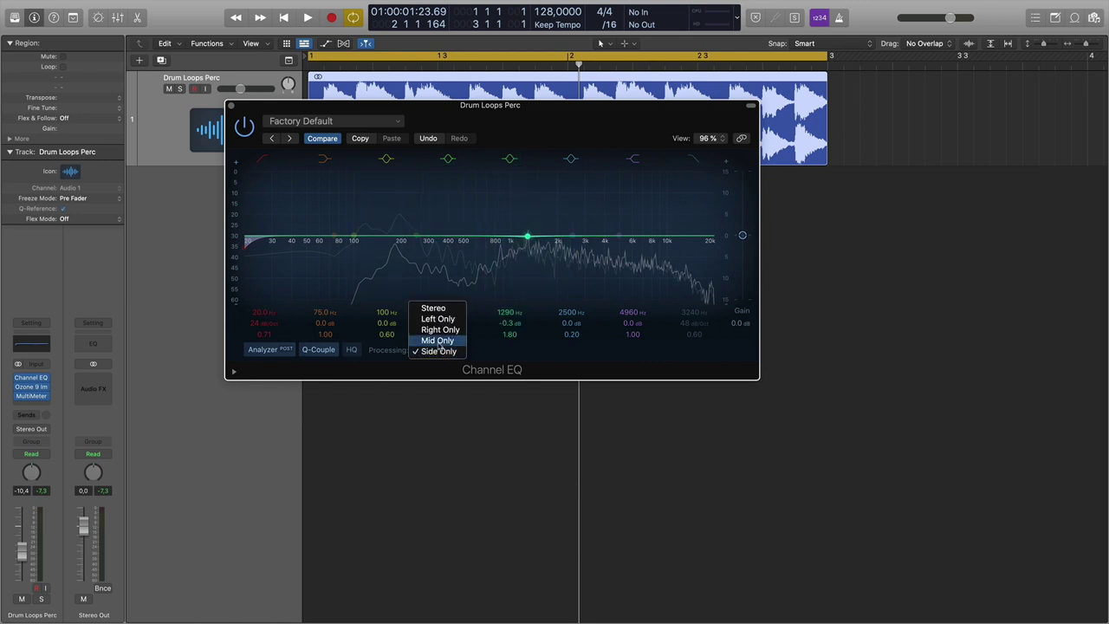
pyautogui.click(438, 340)
pyautogui.click(446, 352)
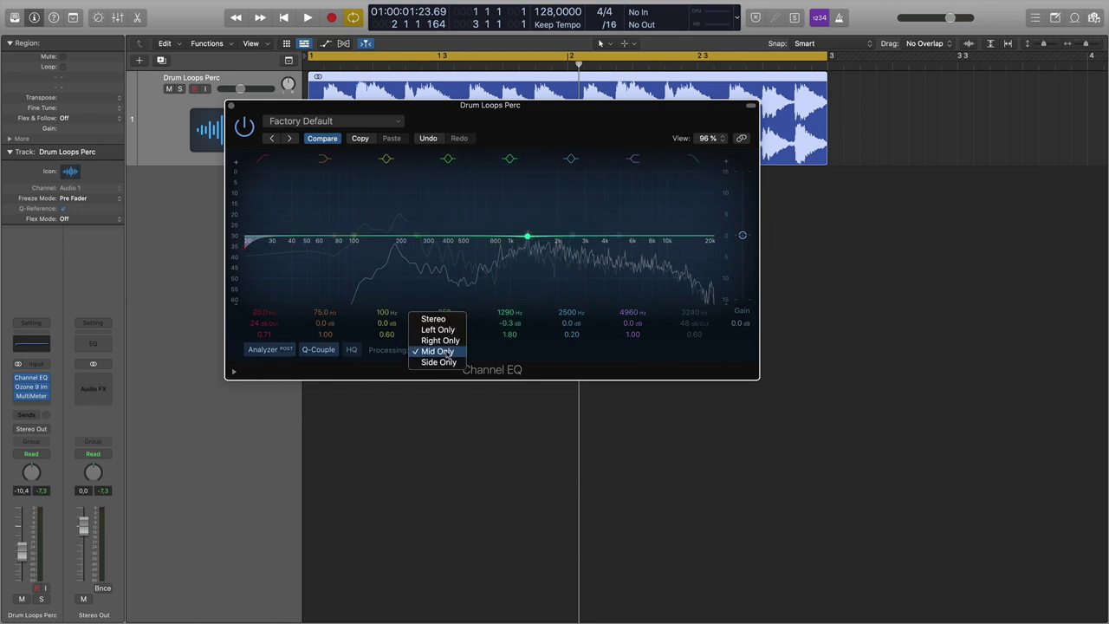
pyautogui.click(453, 355)
pyautogui.moveTo(531, 237); pyautogui.dragTo(532, 253)
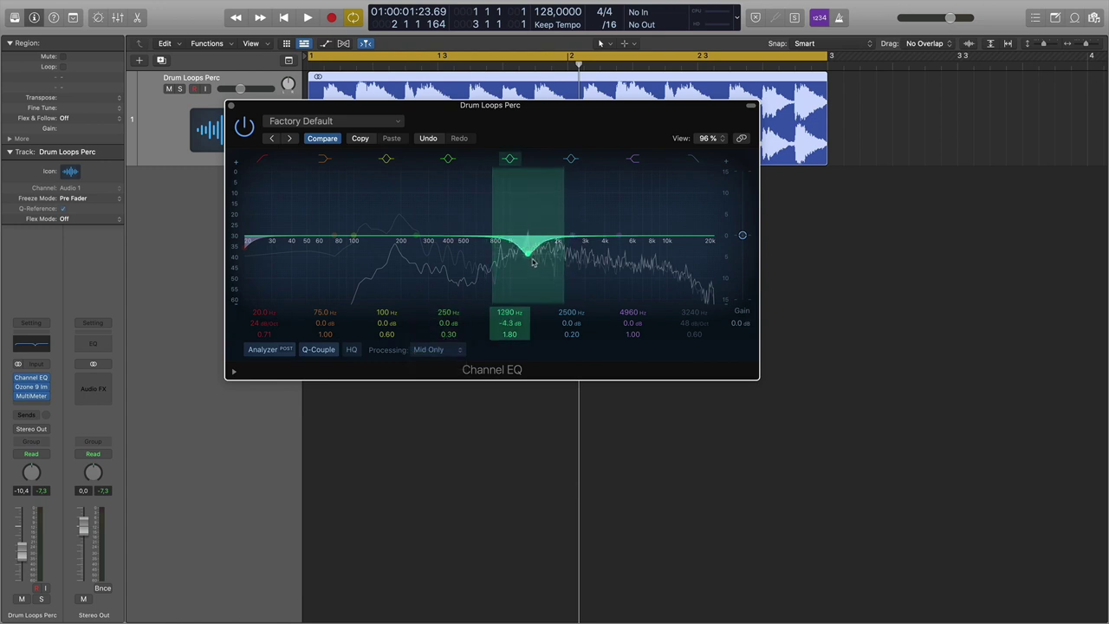
pyautogui.moveTo(531, 259); pyautogui.dragTo(528, 235)
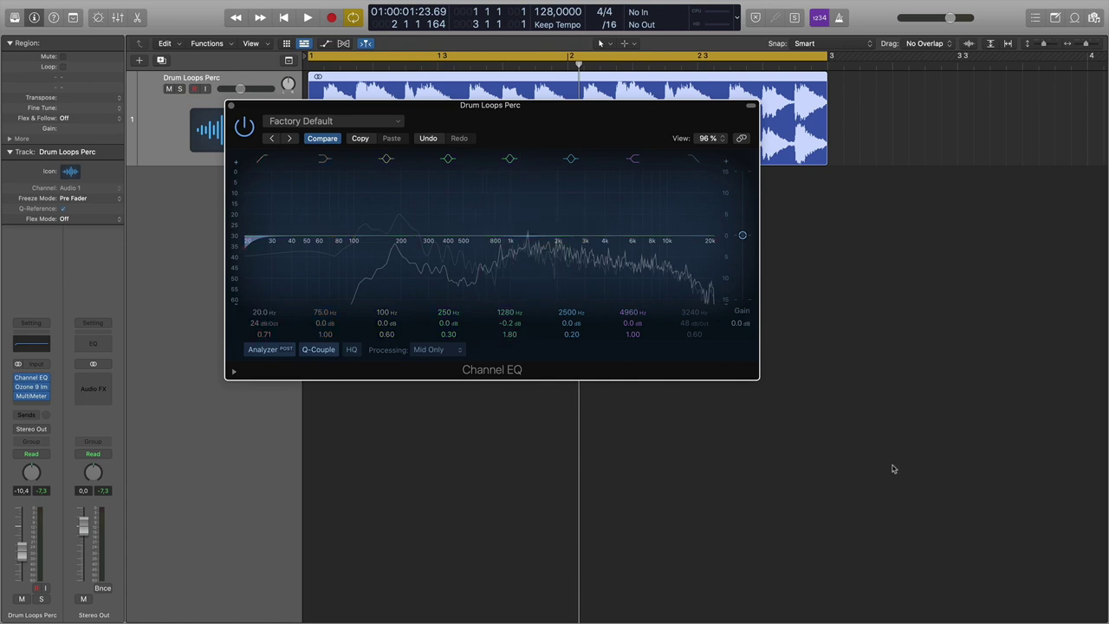
pyautogui.moveTo(531, 241); pyautogui.dragTo(529, 238)
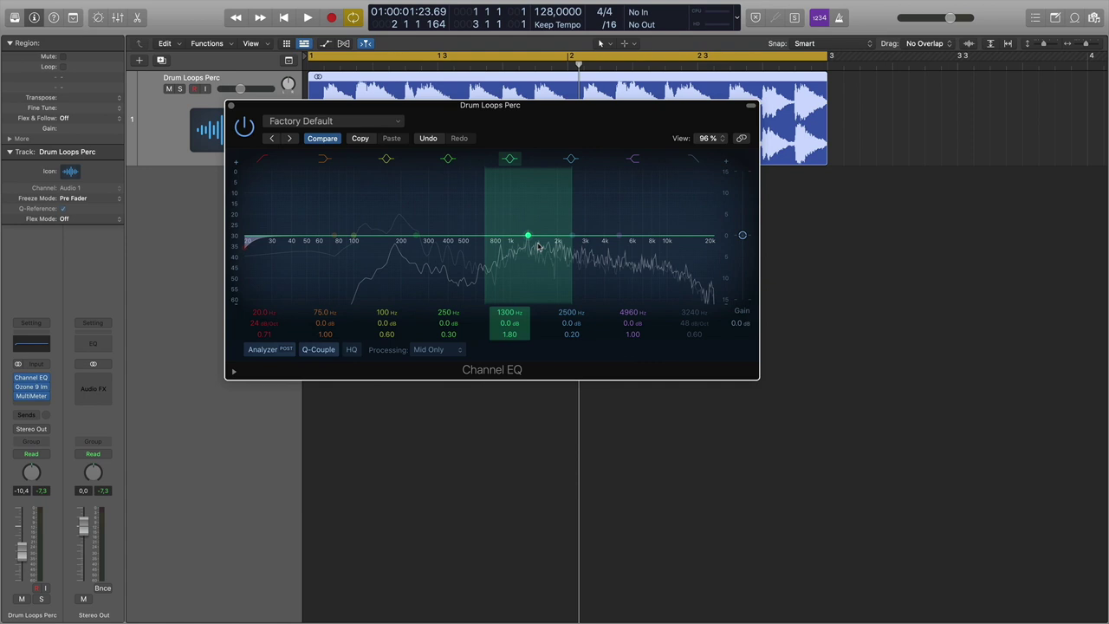
# - Show the Ozone 9 Imager briefly, close it again, and reposition the Channel EQ window slightly
pyautogui.click(33, 388)
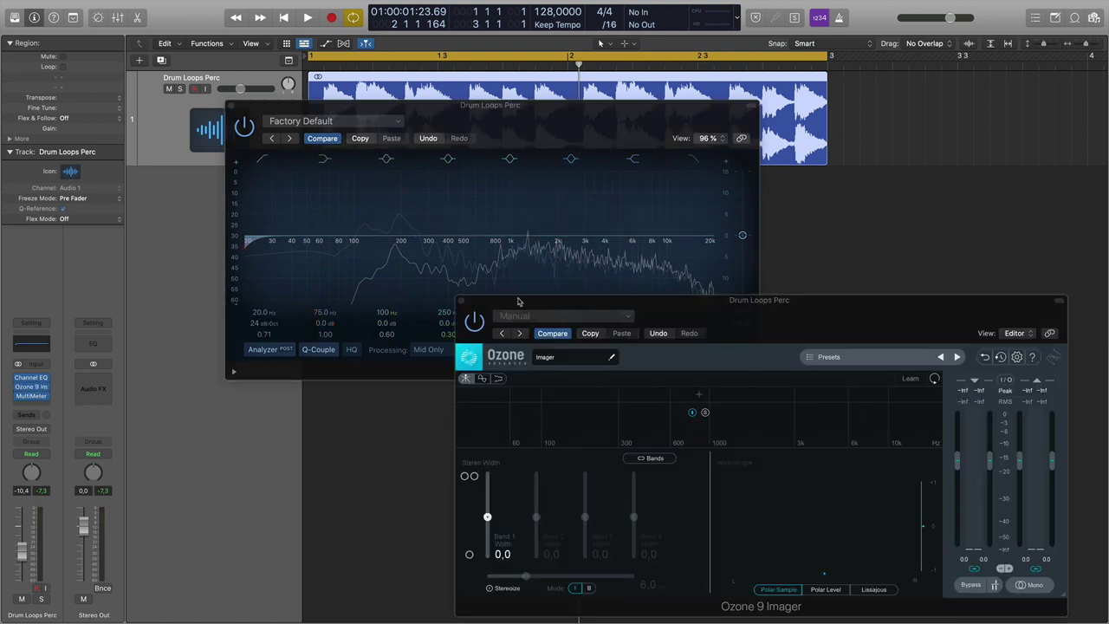
pyautogui.click(461, 301)
pyautogui.moveTo(494, 112); pyautogui.dragTo(481, 122)
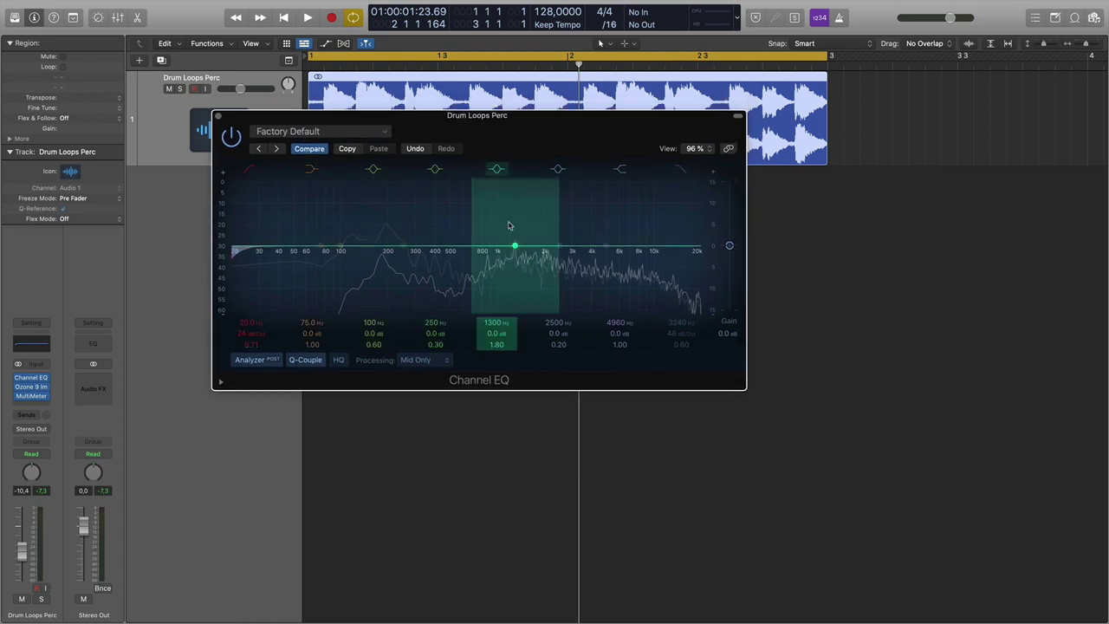